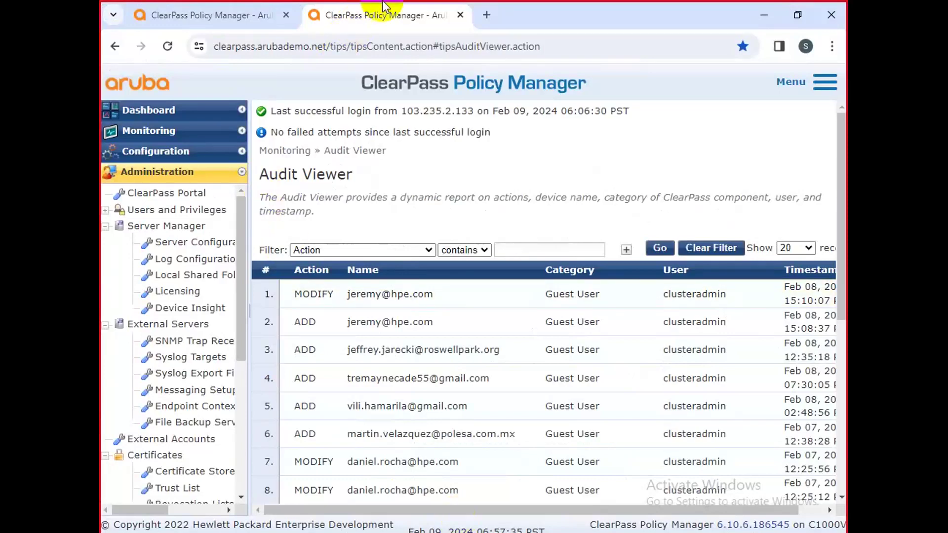
Switch to the ClearPass lab server at 192.168.0.120 and open its Access Tracker.
{"action": "left_click", "coordinate": [158, 15]}
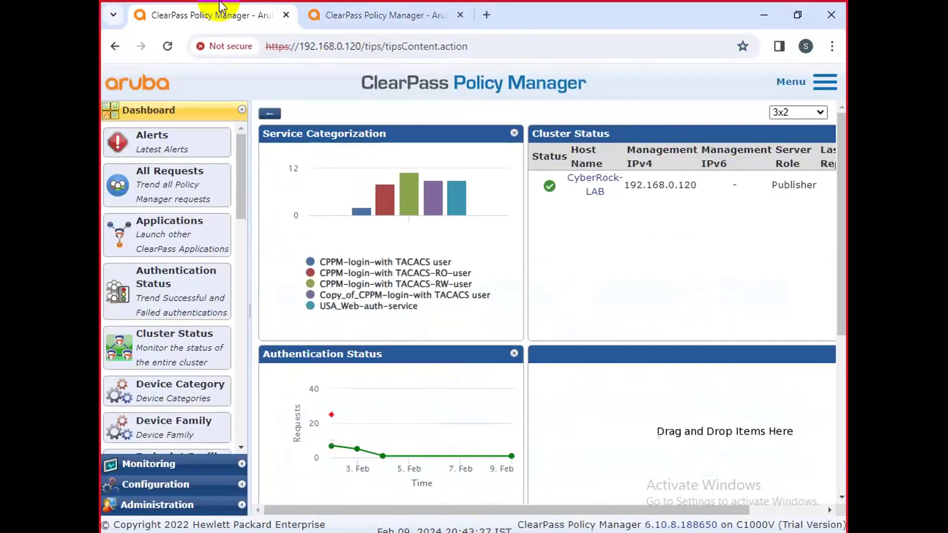
{"action": "left_click", "coordinate": [166, 484]}
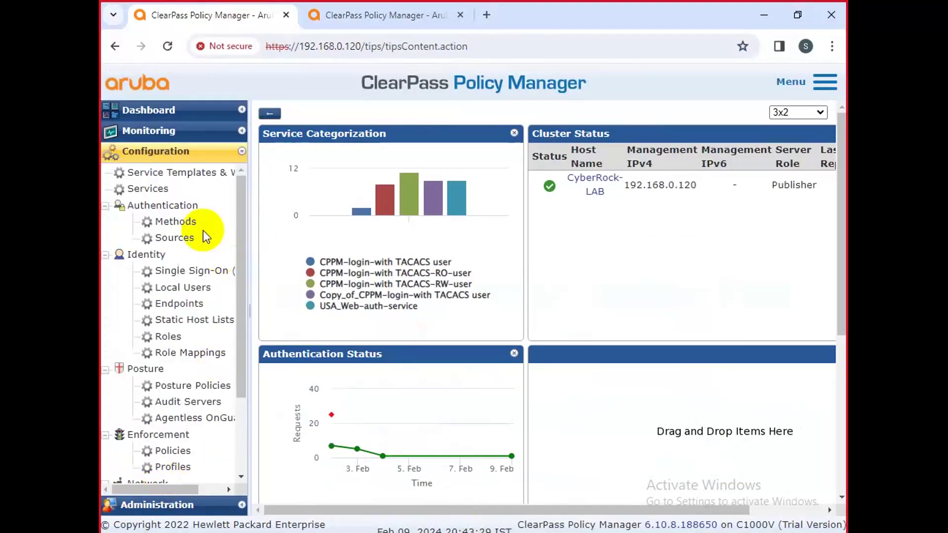
{"action": "left_click", "coordinate": [170, 192]}
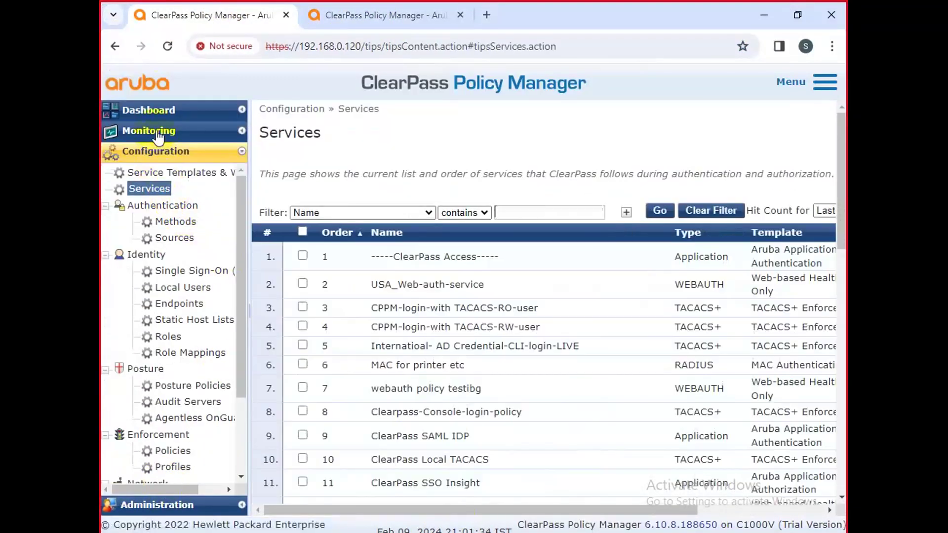
{"action": "left_click", "coordinate": [157, 131]}
{"action": "left_click", "coordinate": [217, 168]}
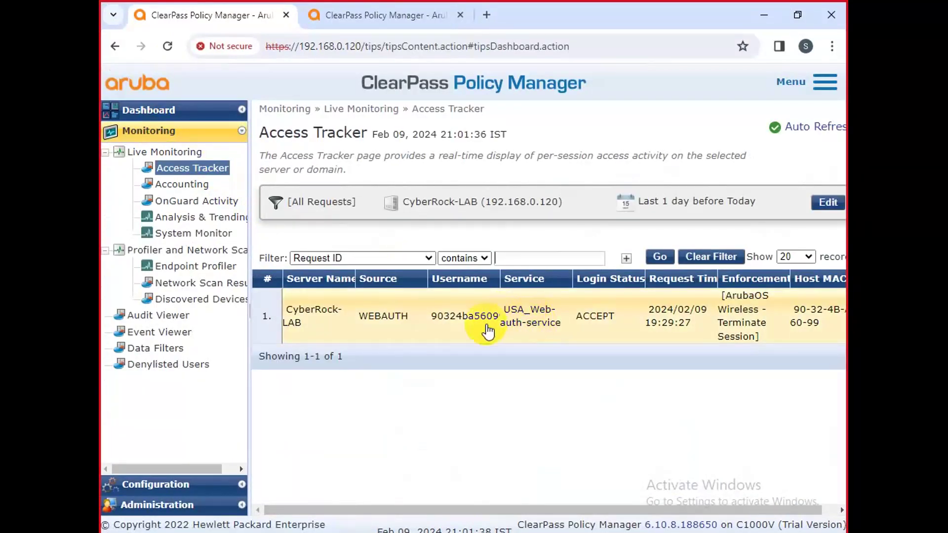
Review the input and output details of the USA_Web-auth-service request, and close its details.
{"action": "left_click", "coordinate": [458, 327]}
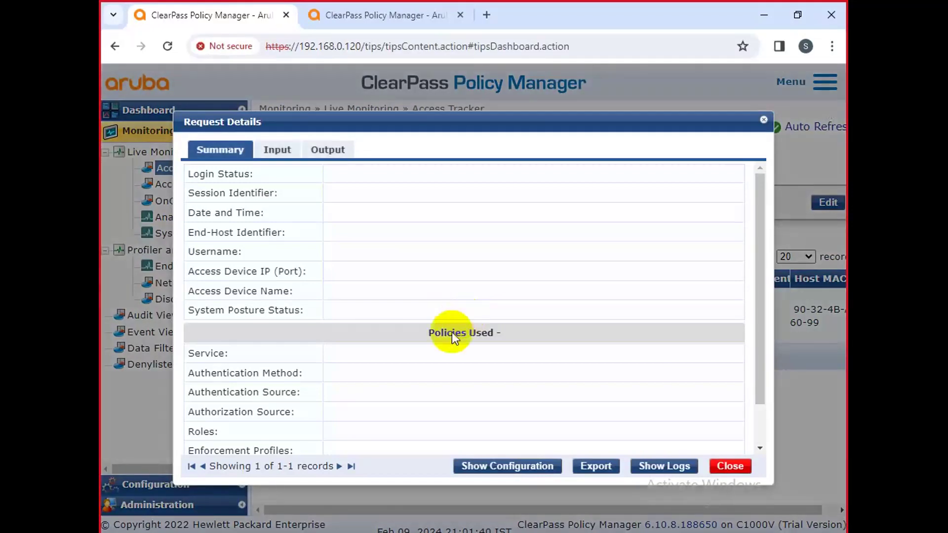
{"action": "left_click", "coordinate": [275, 149]}
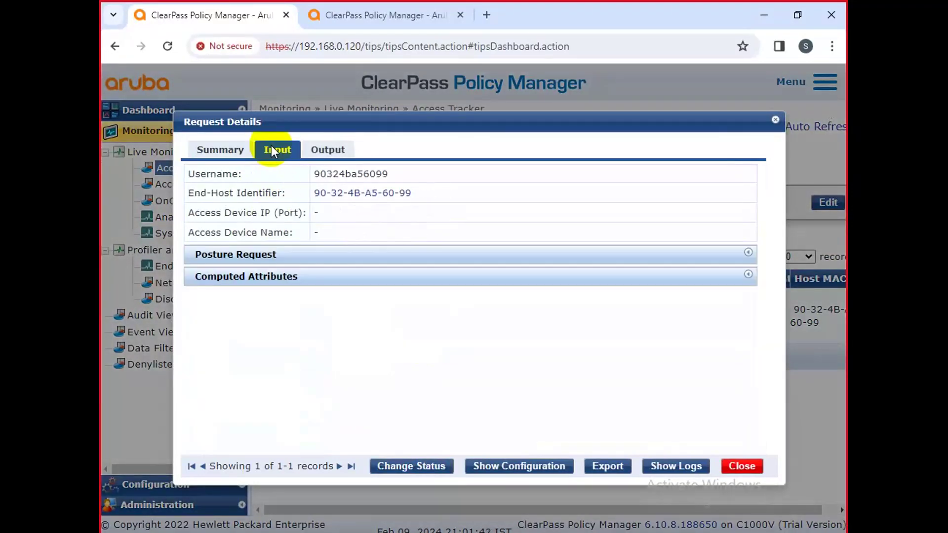
{"action": "left_click", "coordinate": [327, 150]}
{"action": "left_click", "coordinate": [752, 469]}
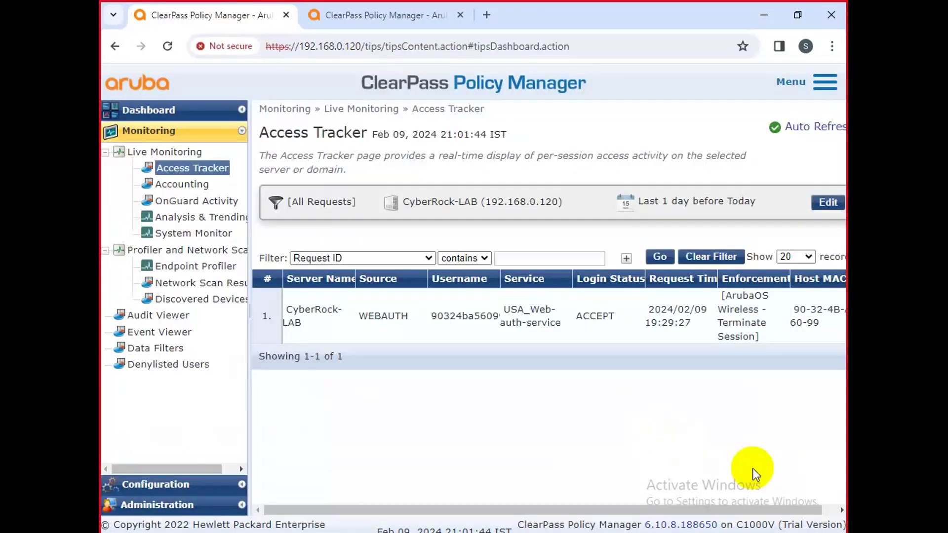
Open the Access Tracker on the clearpass.arubademo.net server and filter requests by Source containing RADIUS.
{"action": "left_click", "coordinate": [361, 14]}
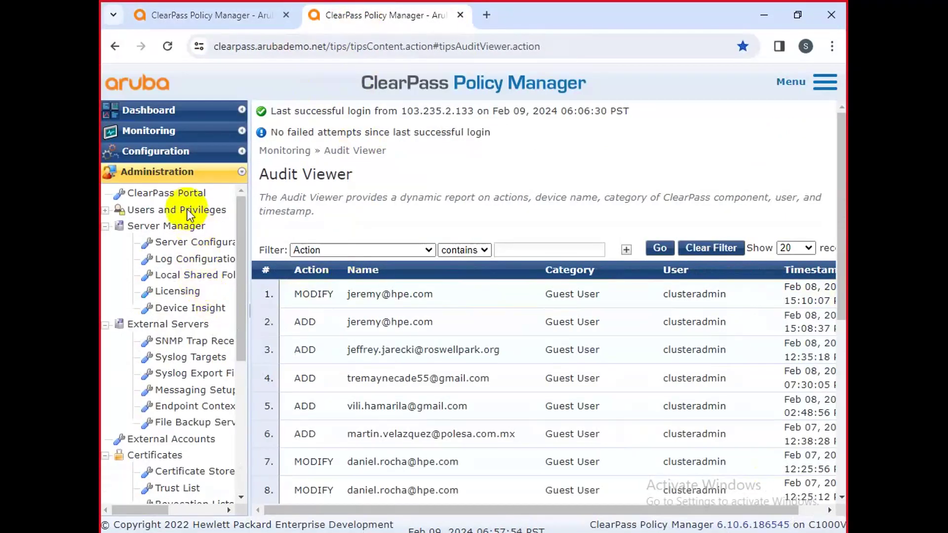
{"action": "left_click", "coordinate": [158, 132]}
{"action": "left_click", "coordinate": [194, 168]}
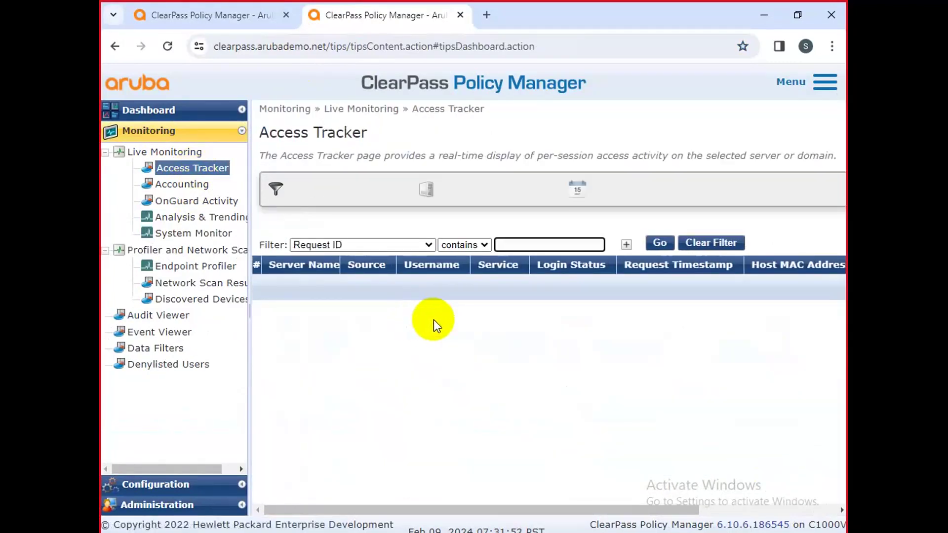
{"action": "left_click", "coordinate": [350, 257]}
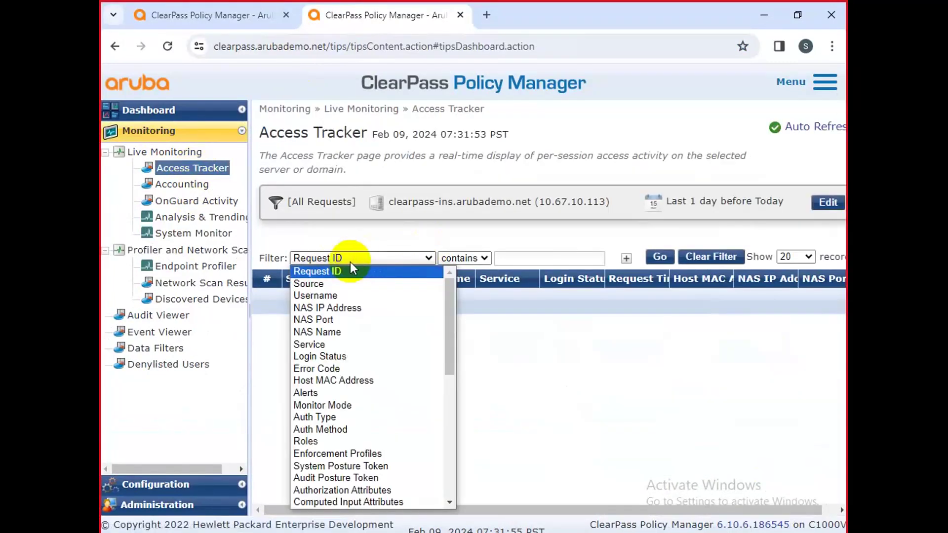
{"action": "left_click", "coordinate": [336, 283]}
{"action": "left_click", "coordinate": [501, 257]}
{"action": "type", "text": "RADIUS"}
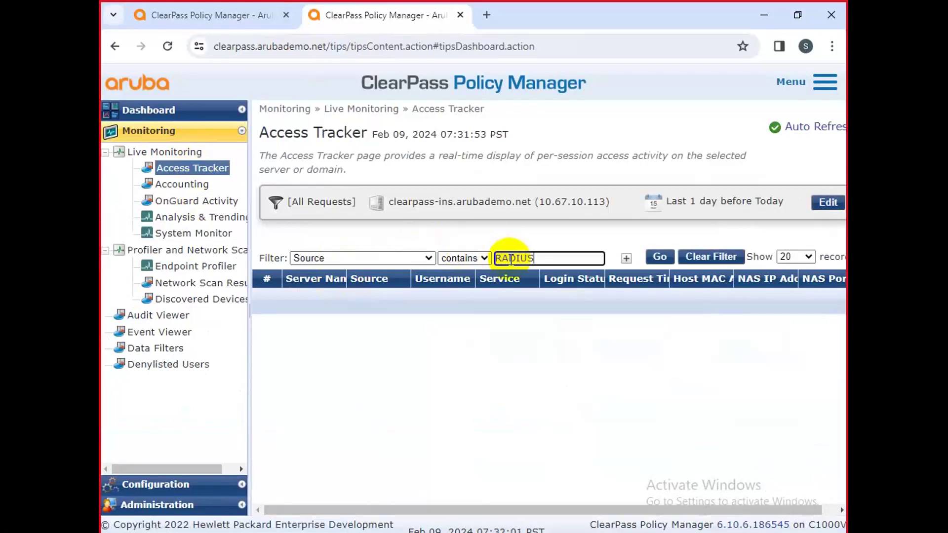
{"action": "left_click", "coordinate": [665, 260]}
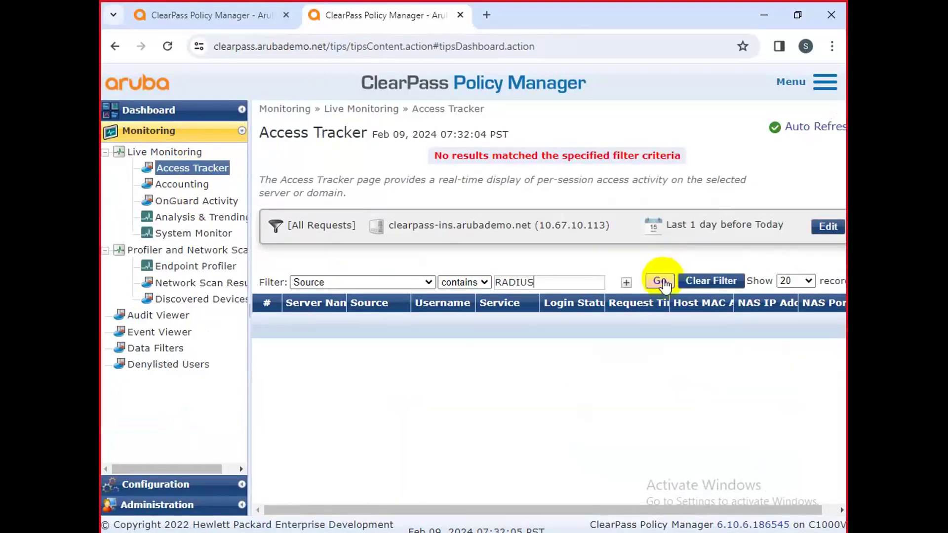
{"action": "left_click", "coordinate": [828, 226]}
{"action": "left_click", "coordinate": [544, 227]}
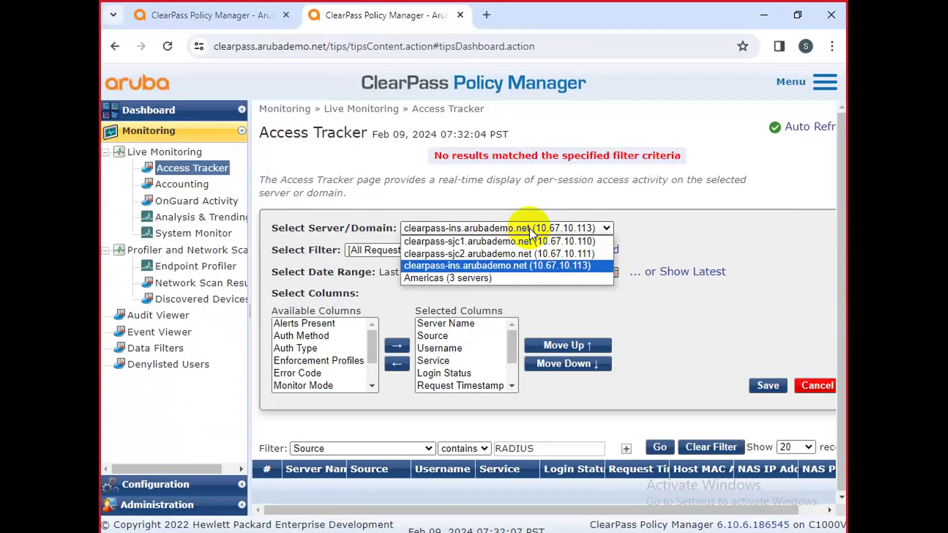
{"action": "left_click", "coordinate": [543, 239]}
{"action": "left_click", "coordinate": [760, 387]}
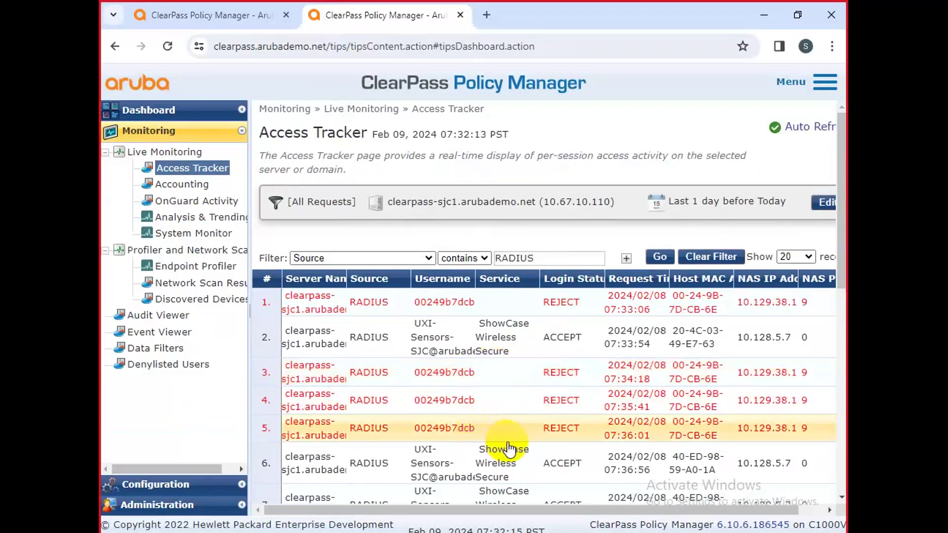
{"action": "left_click", "coordinate": [363, 258]}
{"action": "left_click", "coordinate": [428, 236]}
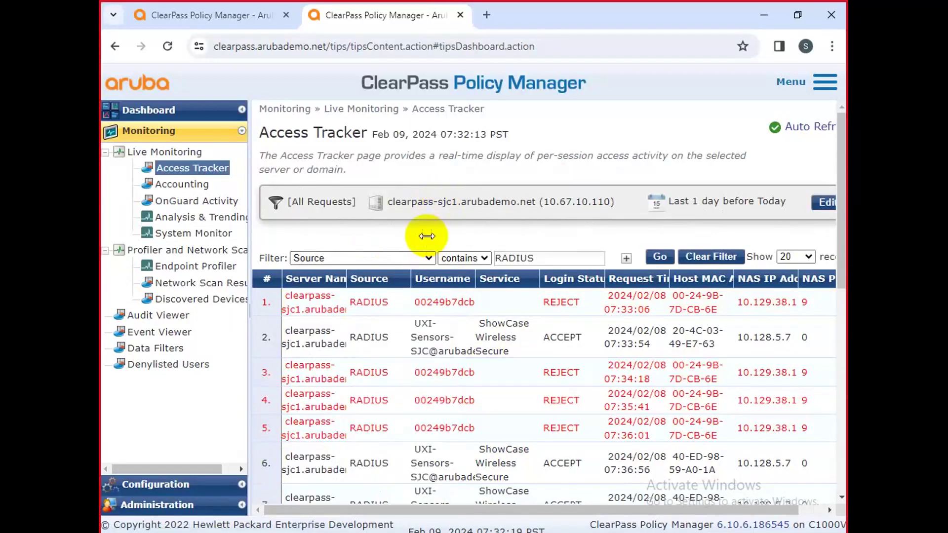
Open the accepted ShowCase Wireless Secure request logged at 07:36:56 and check the session identifier in its summary.
{"action": "scroll", "coordinate": [367, 308], "scroll_direction": "down", "scroll_amount": 1}
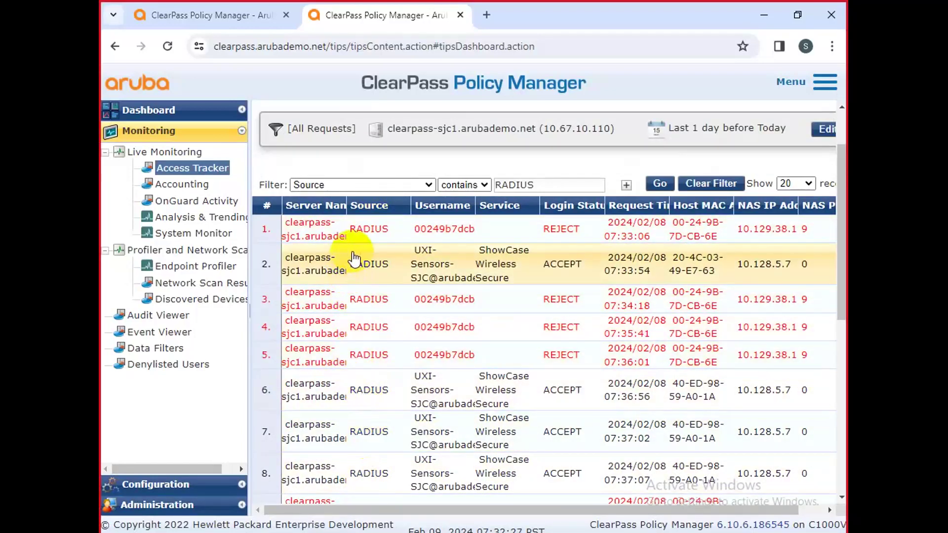
{"action": "left_click", "coordinate": [371, 385]}
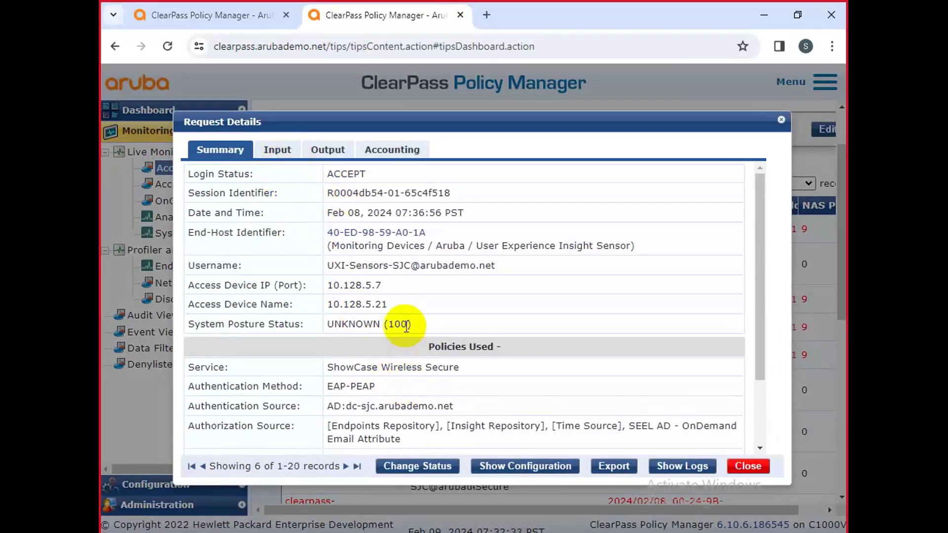
{"action": "left_click_drag", "start_coordinate": [374, 196], "coordinate": [317, 206]}
{"action": "left_click", "coordinate": [281, 153]}
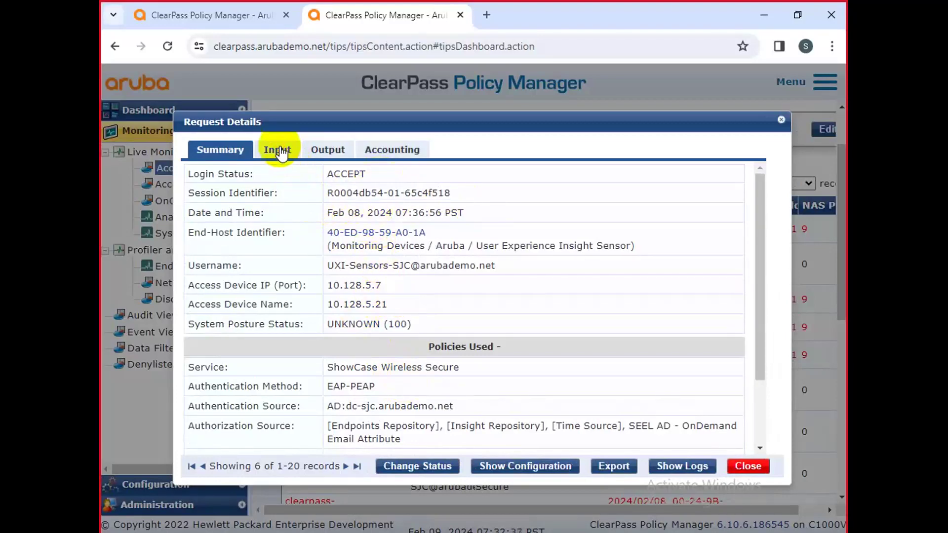
{"action": "left_click", "coordinate": [218, 150]}
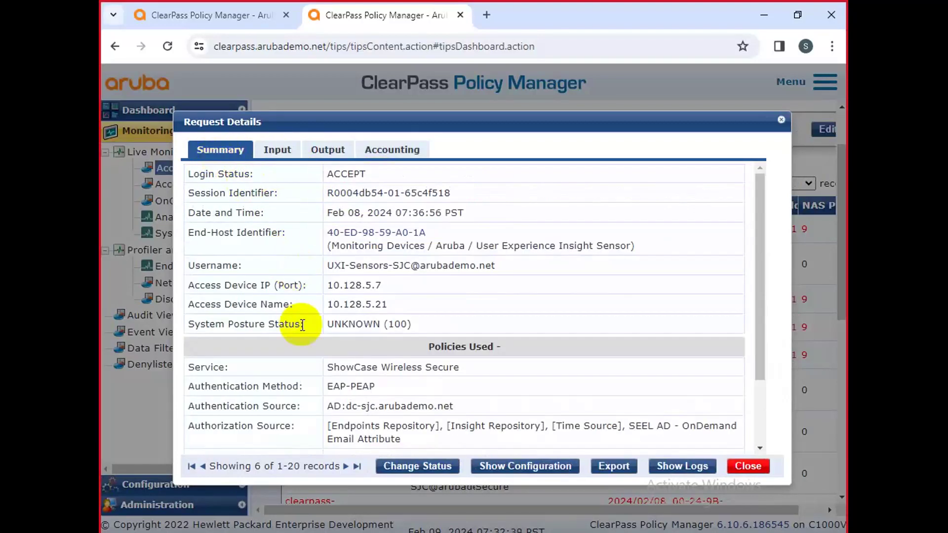
Examine the authentication method, authentication source and authorization source among the policies used for the request.
{"action": "scroll", "coordinate": [441, 392], "scroll_direction": "down", "scroll_amount": 3}
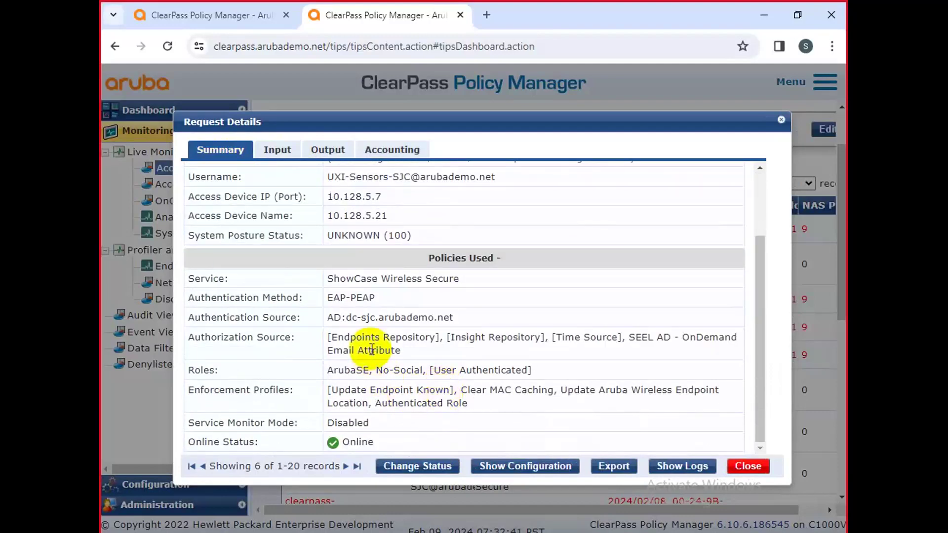
{"action": "left_click_drag", "start_coordinate": [379, 298], "coordinate": [322, 297]}
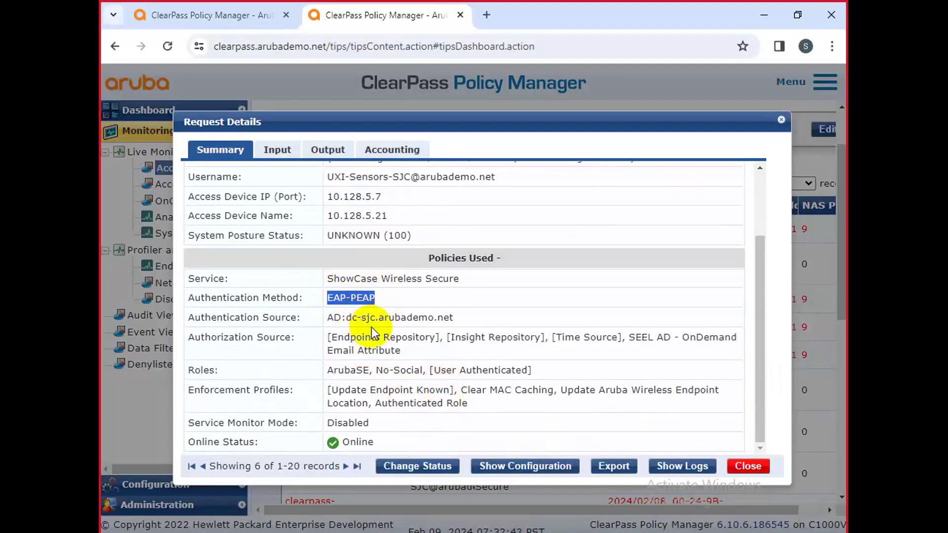
{"action": "left_click_drag", "start_coordinate": [462, 320], "coordinate": [310, 315]}
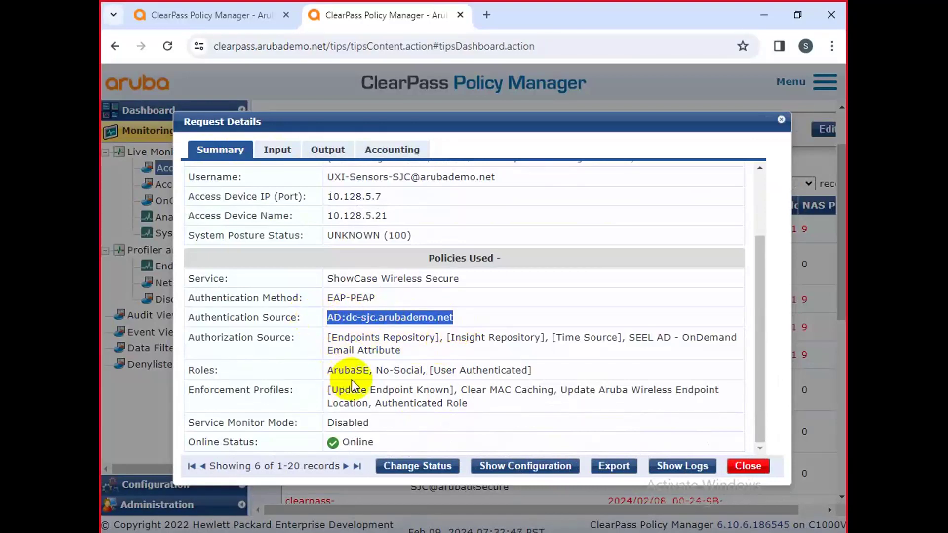
{"action": "left_click_drag", "start_coordinate": [406, 350], "coordinate": [322, 339]}
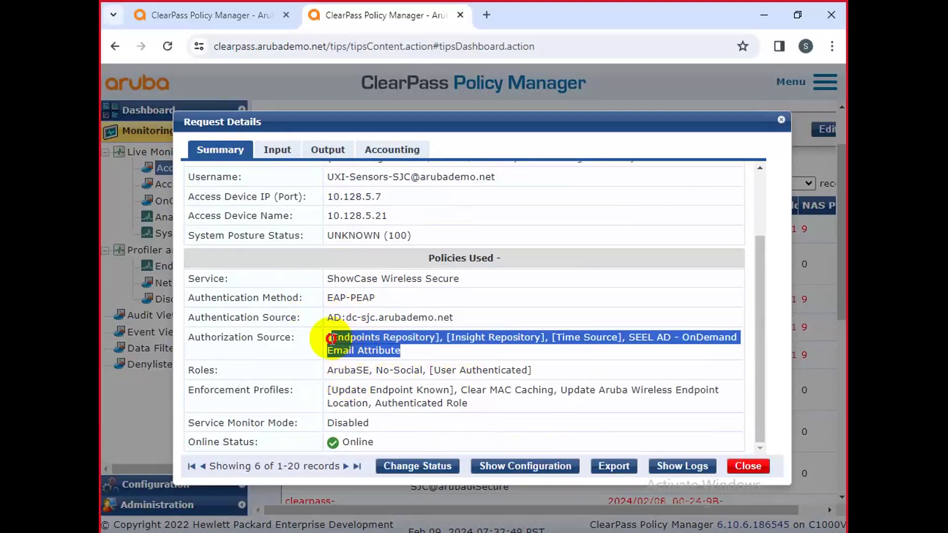
Examine the access device IP and access device name in the request's input details.
{"action": "left_click", "coordinate": [277, 149]}
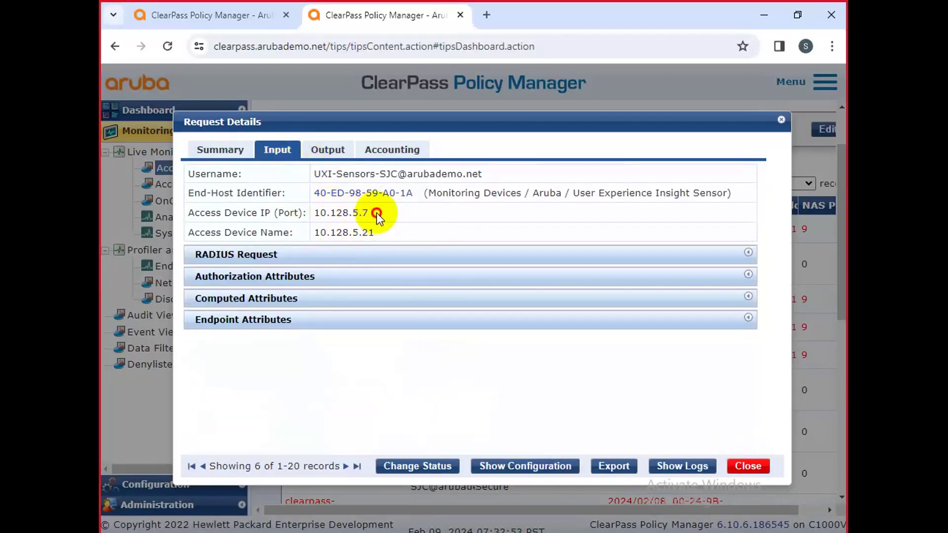
{"action": "left_click_drag", "start_coordinate": [376, 212], "coordinate": [306, 215]}
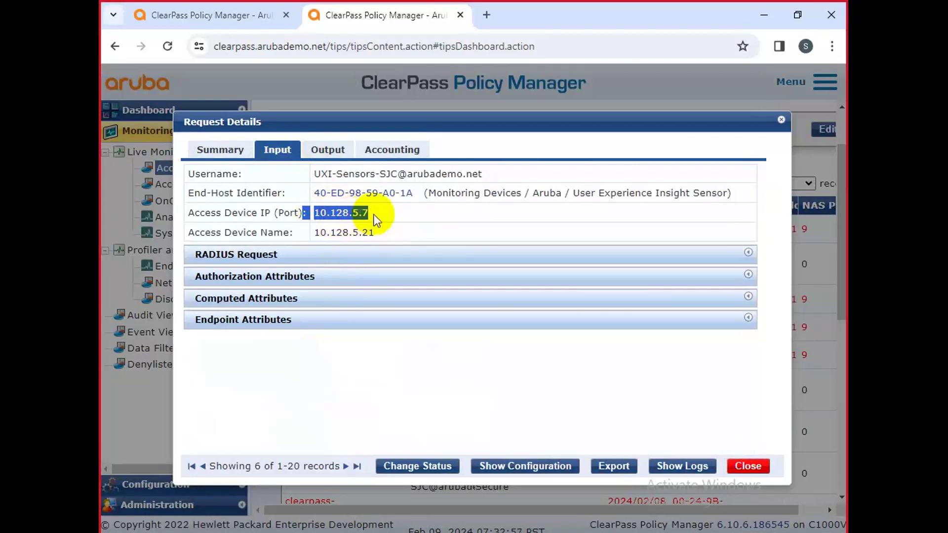
{"action": "left_click_drag", "start_coordinate": [190, 214], "coordinate": [374, 211]}
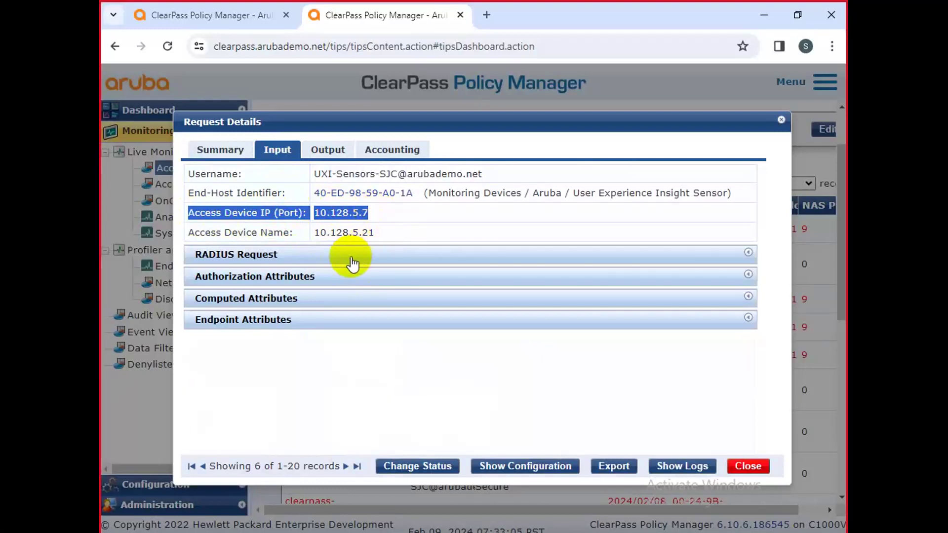
{"action": "left_click", "coordinate": [370, 232]}
{"action": "left_click_drag", "start_coordinate": [370, 232], "coordinate": [211, 232]}
{"action": "left_click_drag", "start_coordinate": [392, 237], "coordinate": [197, 231]}
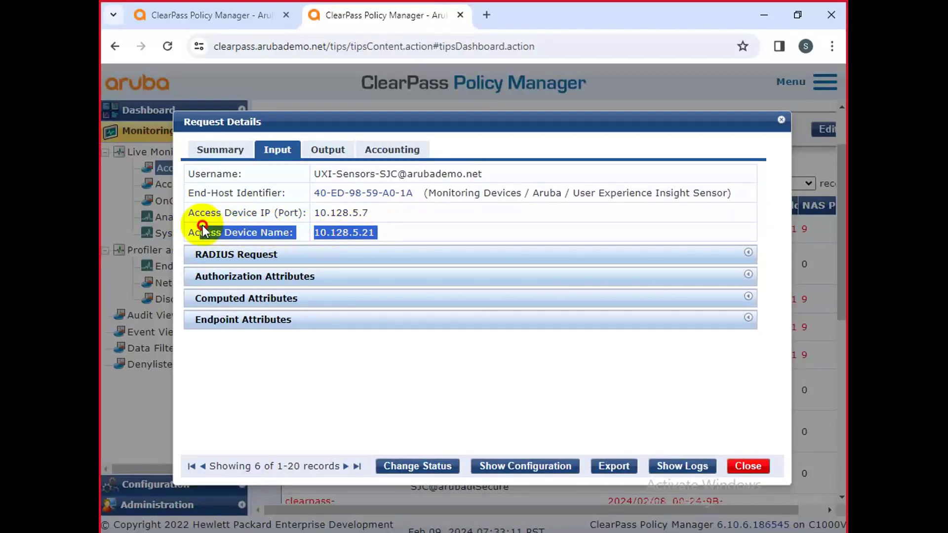
Expand the RADIUS Request attributes and examine the AP group, AP MAC address, ESSID name and NAS entries.
{"action": "left_click", "coordinate": [281, 256]}
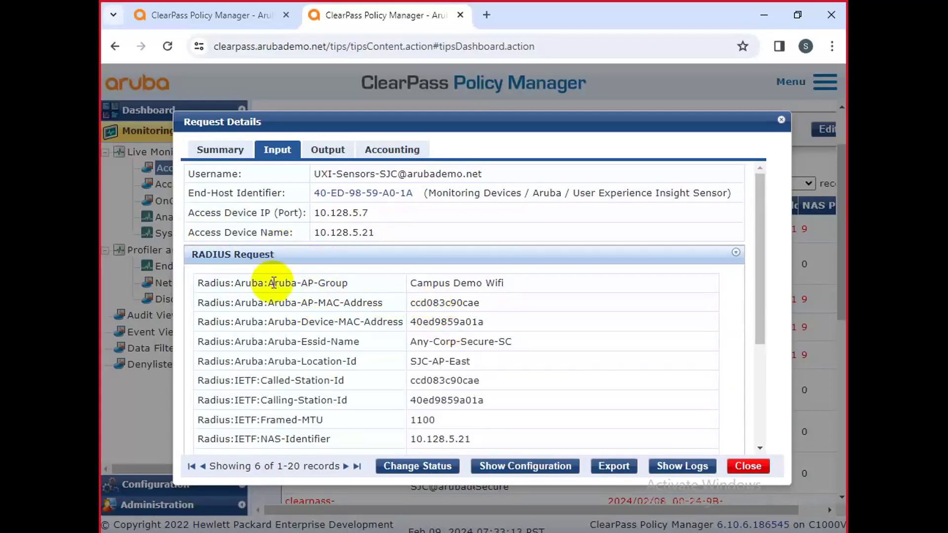
{"action": "key", "text": "ctrl+a"}
{"action": "left_click_drag", "start_coordinate": [432, 131], "coordinate": [449, 50]}
{"action": "left_click", "coordinate": [603, 206]}
{"action": "left_click_drag", "start_coordinate": [523, 210], "coordinate": [421, 203]}
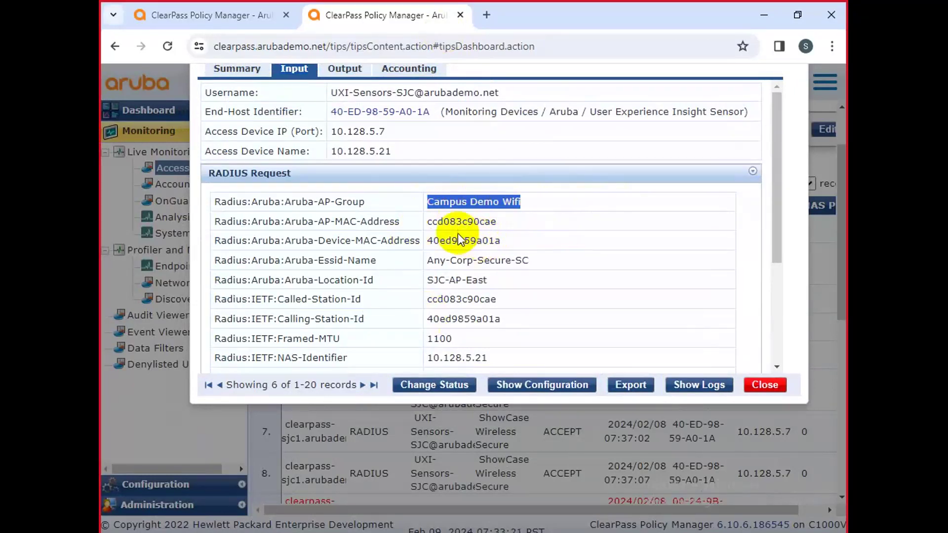
{"action": "left_click", "coordinate": [511, 221]}
{"action": "left_click_drag", "start_coordinate": [511, 223], "coordinate": [402, 219]}
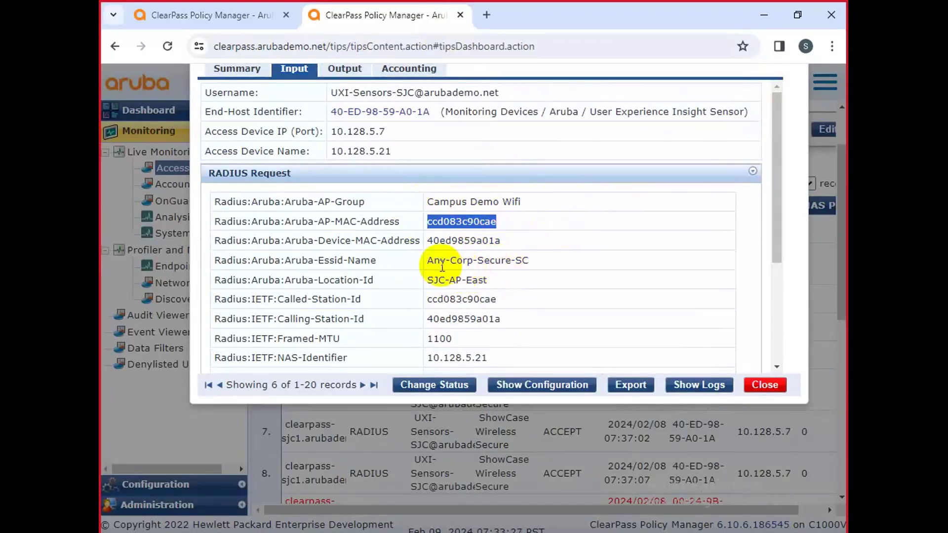
{"action": "left_click_drag", "start_coordinate": [432, 261], "coordinate": [217, 261]}
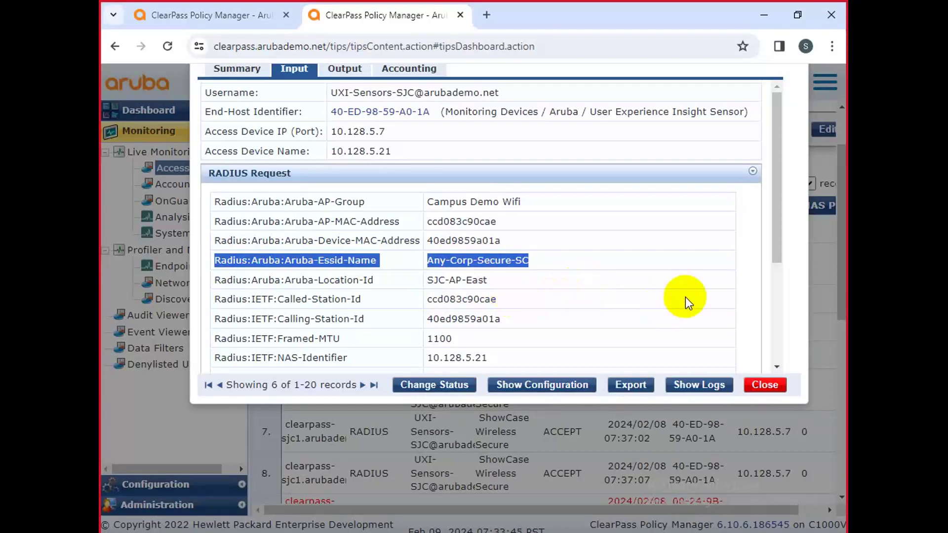
{"action": "scroll", "coordinate": [685, 297], "scroll_direction": "down", "scroll_amount": 2}
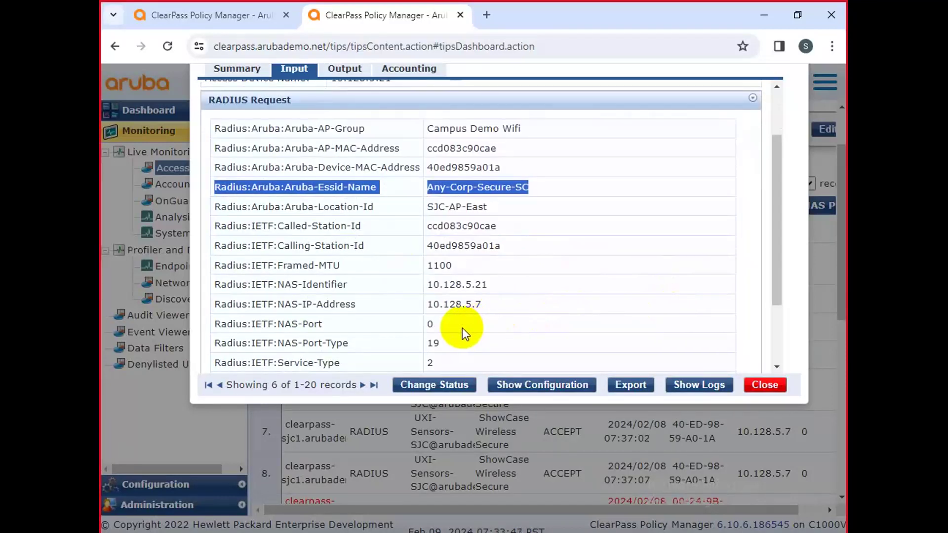
{"action": "left_click_drag", "start_coordinate": [439, 325], "coordinate": [302, 285]}
Expand the Authorization Attributes and examine the endpoint's OS family and the Active Directory group memberships.
{"action": "scroll", "coordinate": [357, 285], "scroll_direction": "down", "scroll_amount": 1}
{"action": "scroll", "coordinate": [366, 288], "scroll_direction": "down", "scroll_amount": 2}
{"action": "left_click", "coordinate": [383, 316]}
{"action": "scroll", "coordinate": [387, 311], "scroll_direction": "down", "scroll_amount": 3}
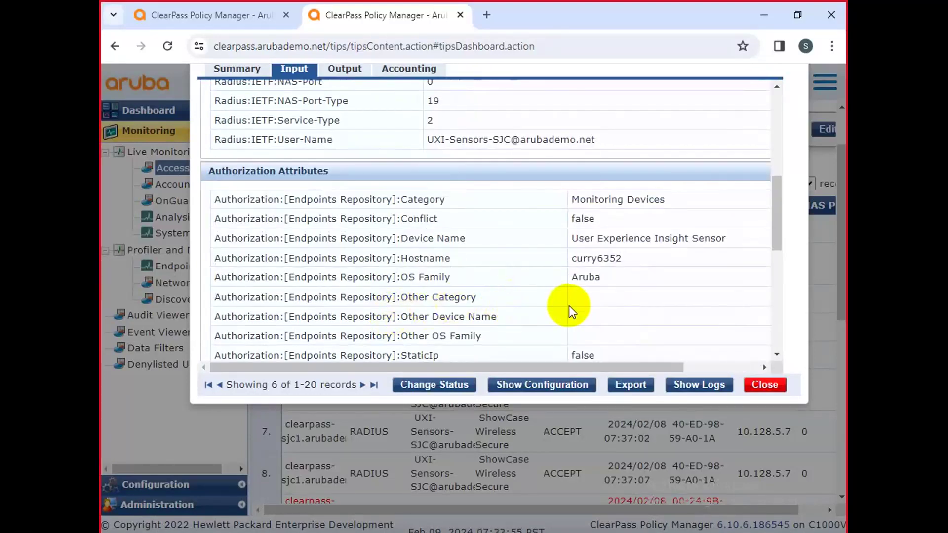
{"action": "left_click_drag", "start_coordinate": [603, 277], "coordinate": [308, 277]}
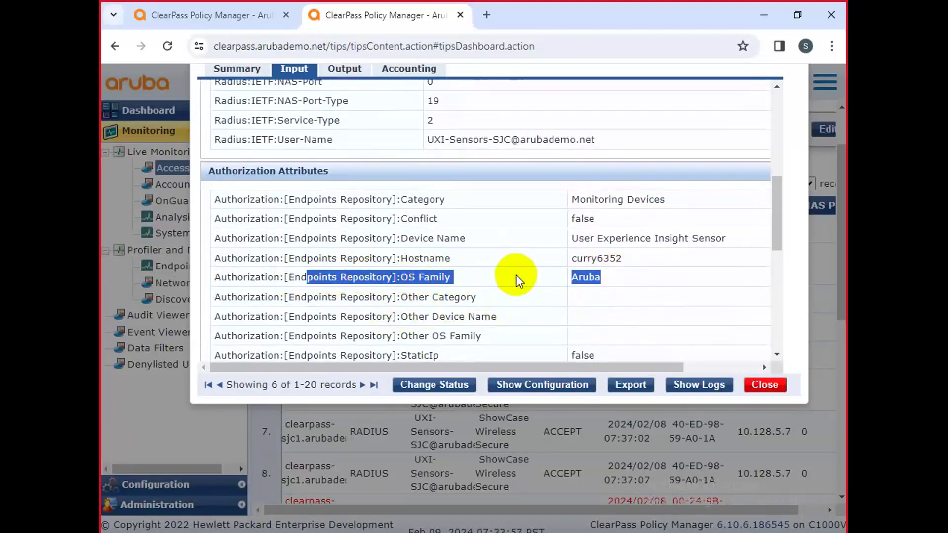
{"action": "scroll", "coordinate": [516, 277], "scroll_direction": "down", "scroll_amount": 3}
{"action": "scroll", "coordinate": [520, 285], "scroll_direction": "down", "scroll_amount": 2}
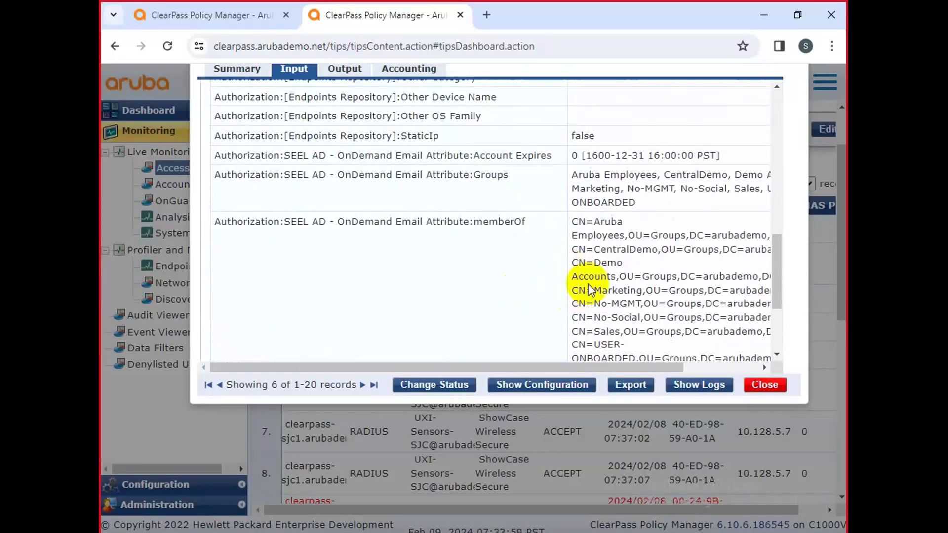
Examine the Active Directory memberOf and UserDN entries, and expand Computed Attributes to examine the authentication values such as posture.
{"action": "left_click_drag", "start_coordinate": [572, 220], "coordinate": [644, 263]}
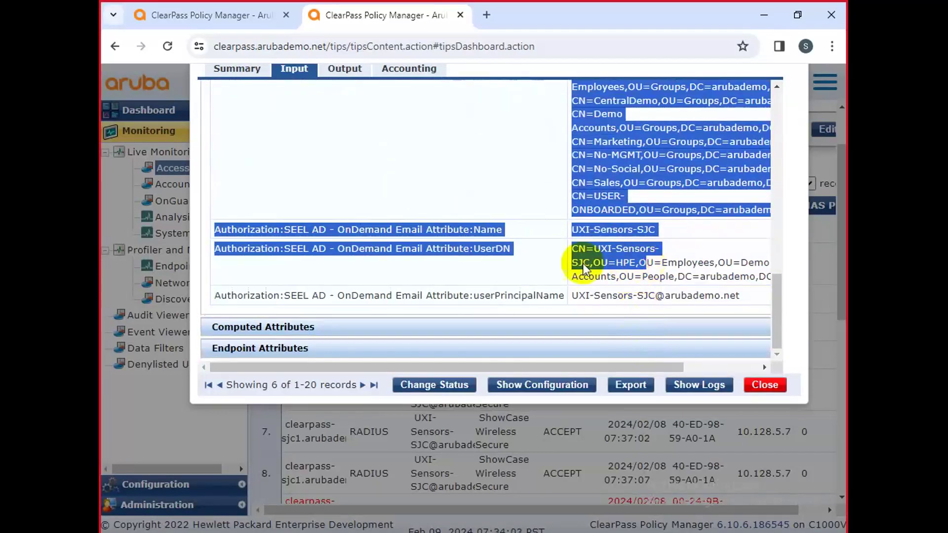
{"action": "left_click", "coordinate": [388, 328]}
{"action": "scroll", "coordinate": [392, 317], "scroll_direction": "down", "scroll_amount": 3}
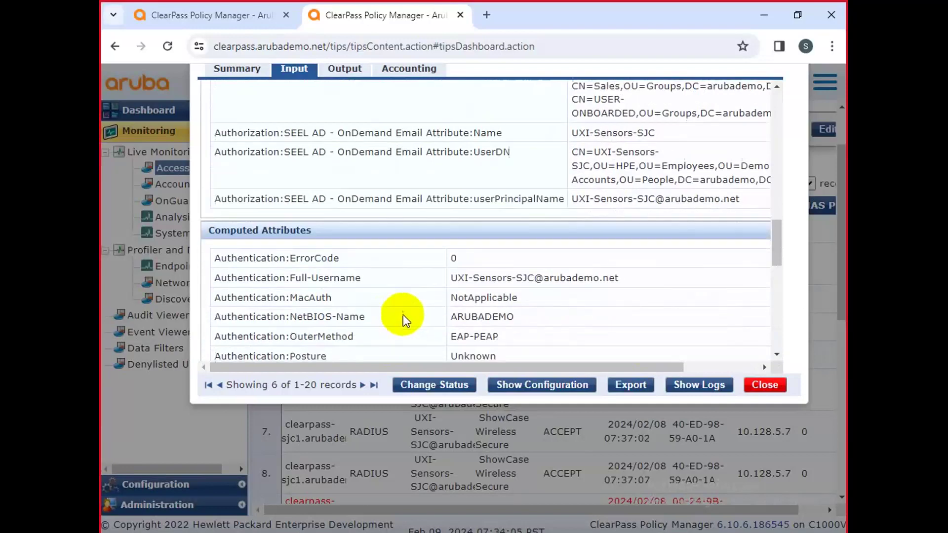
{"action": "triple_click", "coordinate": [439, 305]}
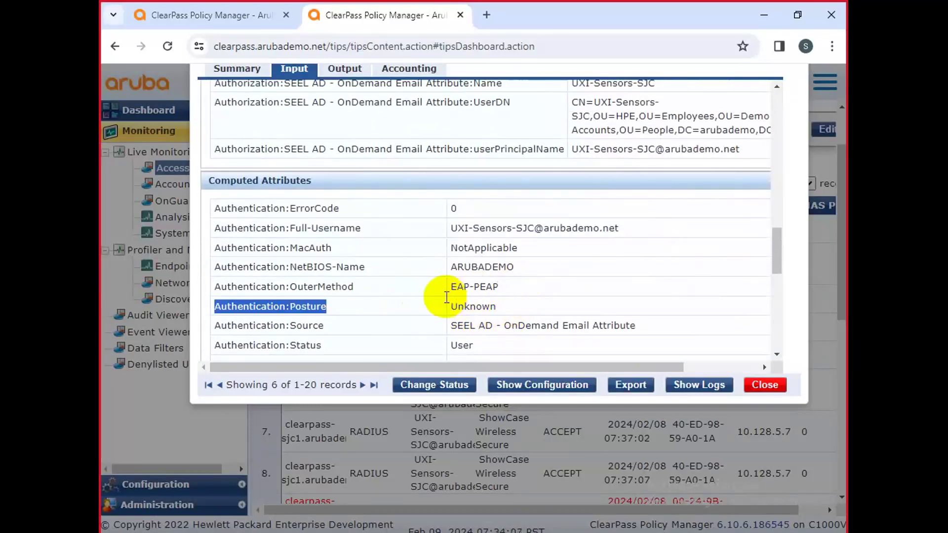
{"action": "scroll", "coordinate": [489, 317], "scroll_direction": "down", "scroll_amount": 1}
{"action": "scroll", "coordinate": [469, 335], "scroll_direction": "down", "scroll_amount": 3}
{"action": "scroll", "coordinate": [483, 321], "scroll_direction": "down", "scroll_amount": 5}
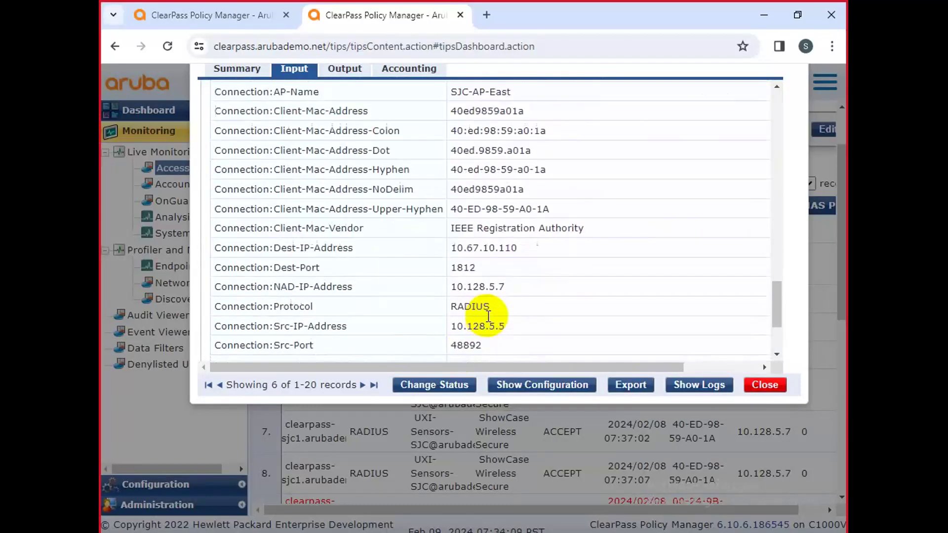
Examine the connection's source IP address and destination port among the computed attributes.
{"action": "left_click_drag", "start_coordinate": [523, 287], "coordinate": [405, 286]}
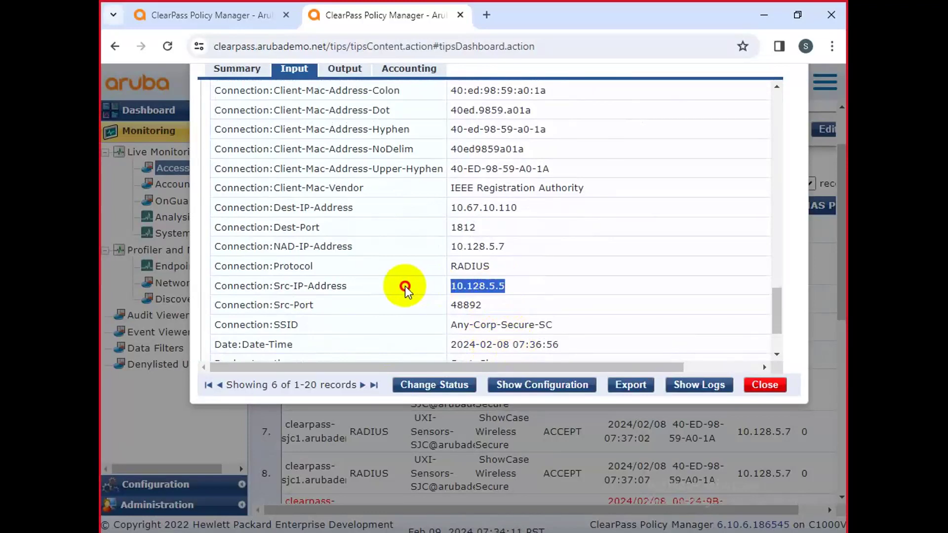
{"action": "scroll", "coordinate": [519, 295], "scroll_direction": "down", "scroll_amount": 3}
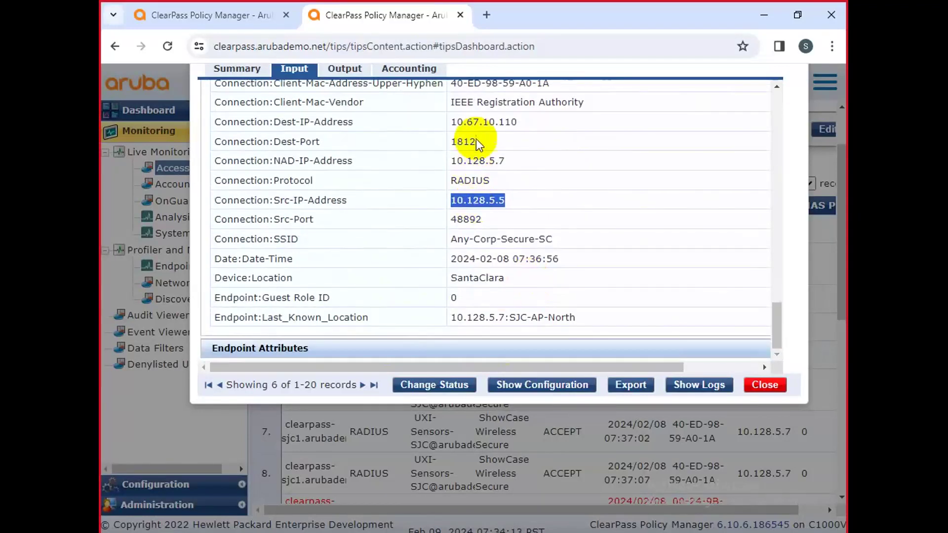
{"action": "left_click_drag", "start_coordinate": [478, 141], "coordinate": [217, 144]}
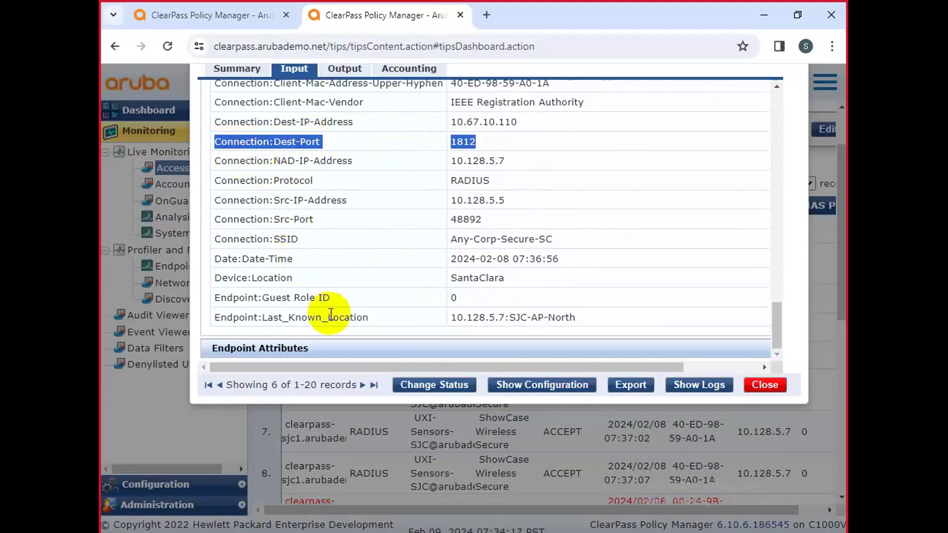
Expand the Endpoint Attributes and examine the MAC vendor, device details and DHCP fingerprint details.
{"action": "left_click", "coordinate": [351, 352]}
{"action": "scroll", "coordinate": [364, 317], "scroll_direction": "down", "scroll_amount": 5}
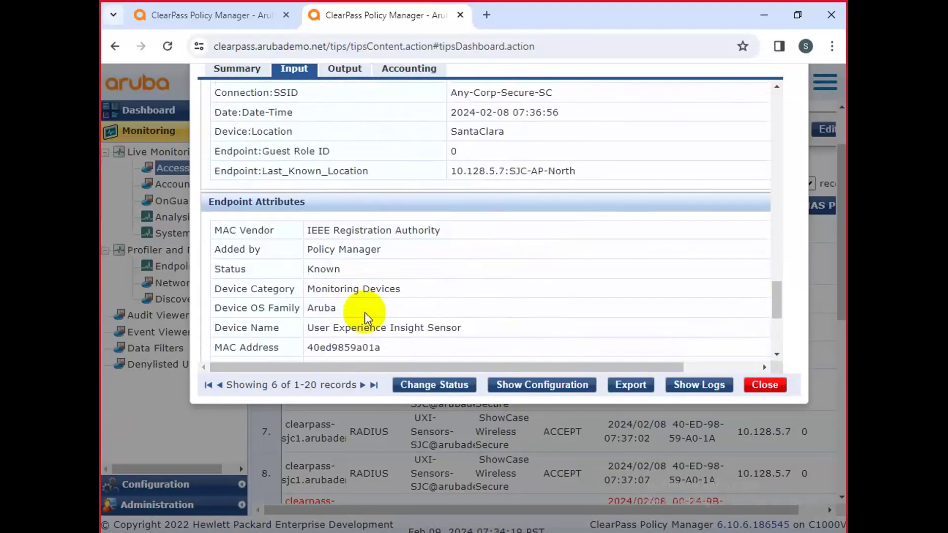
{"action": "left_click_drag", "start_coordinate": [448, 230], "coordinate": [228, 231]}
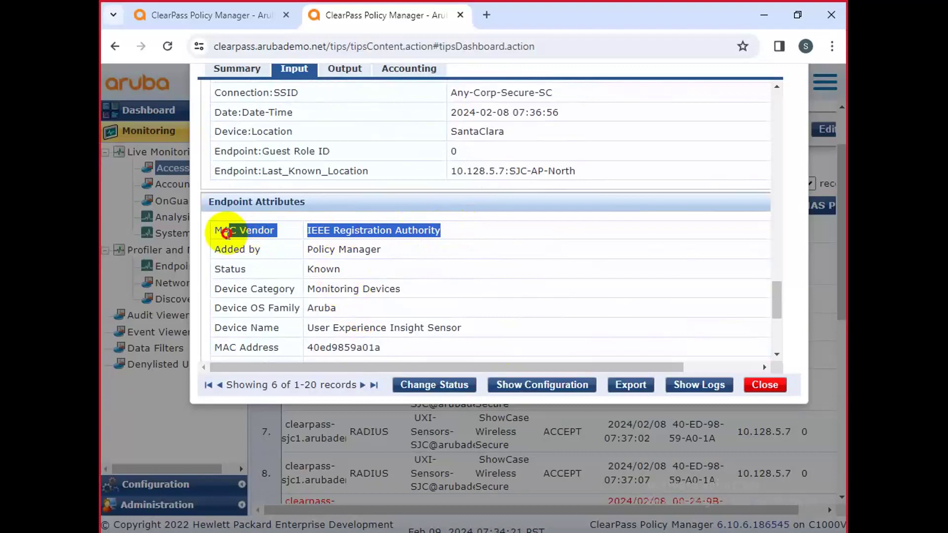
{"action": "scroll", "coordinate": [398, 266], "scroll_direction": "down", "scroll_amount": 5}
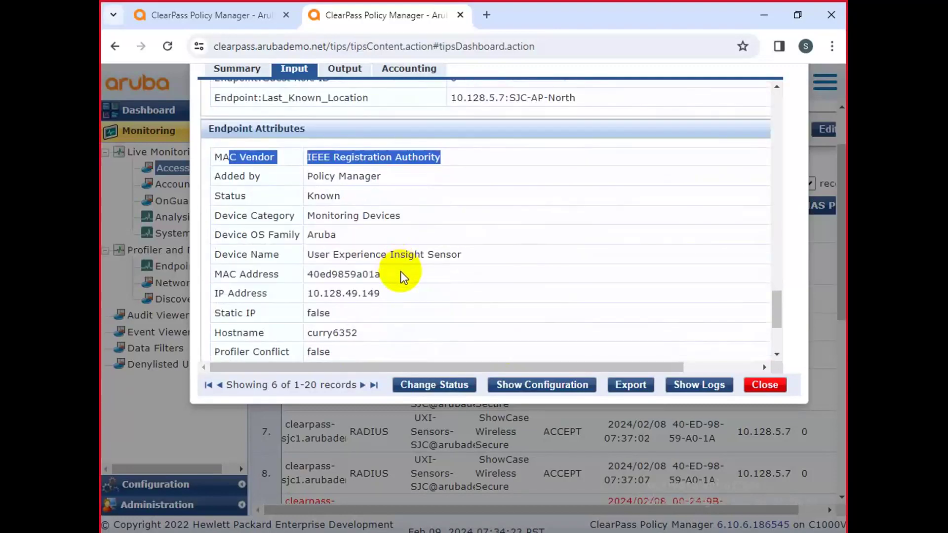
{"action": "scroll", "coordinate": [403, 274], "scroll_direction": "down", "scroll_amount": 3}
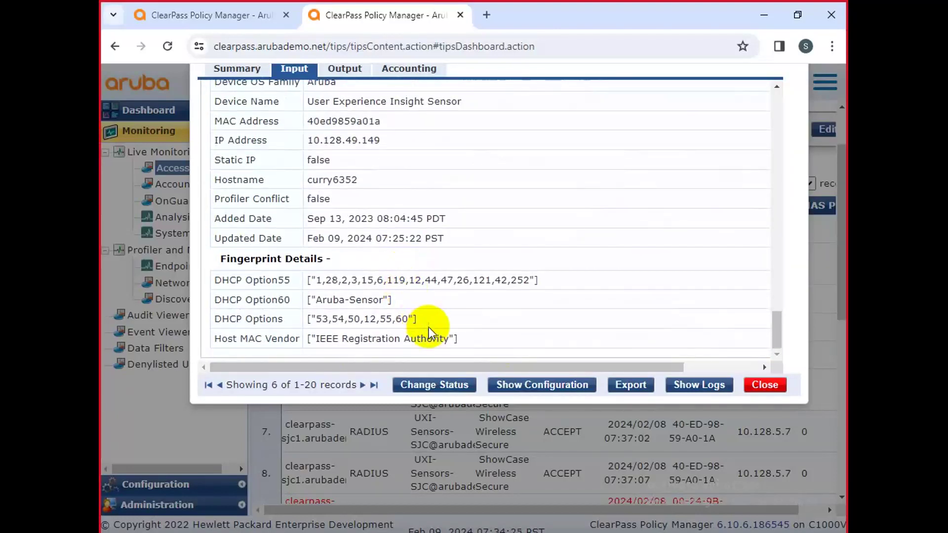
Open the request's output details, expand the RADIUS Response and examine the Aruba user role and last known location.
{"action": "left_click", "coordinate": [345, 70]}
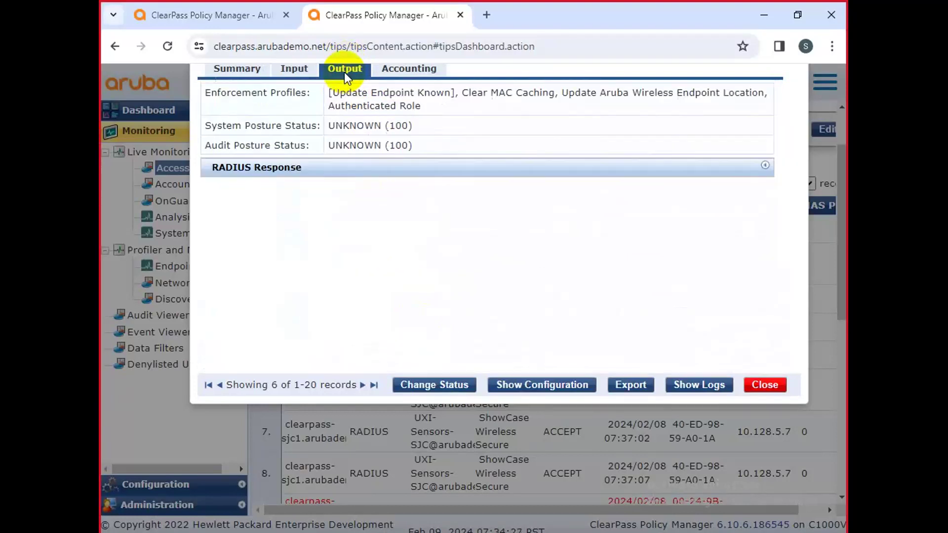
{"action": "left_click", "coordinate": [339, 167]}
{"action": "left_click_drag", "start_coordinate": [437, 258], "coordinate": [207, 196]}
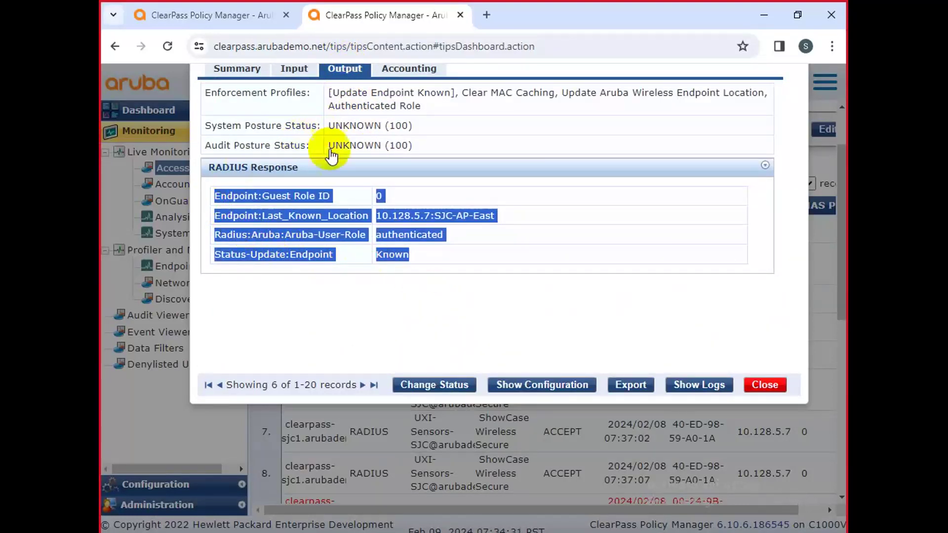
{"action": "left_click", "coordinate": [464, 236]}
{"action": "left_click_drag", "start_coordinate": [495, 216], "coordinate": [366, 216]}
Open the request's accounting details and examine the NAS port type, NAS IP address, service type and termination cause.
{"action": "left_click", "coordinate": [406, 69]}
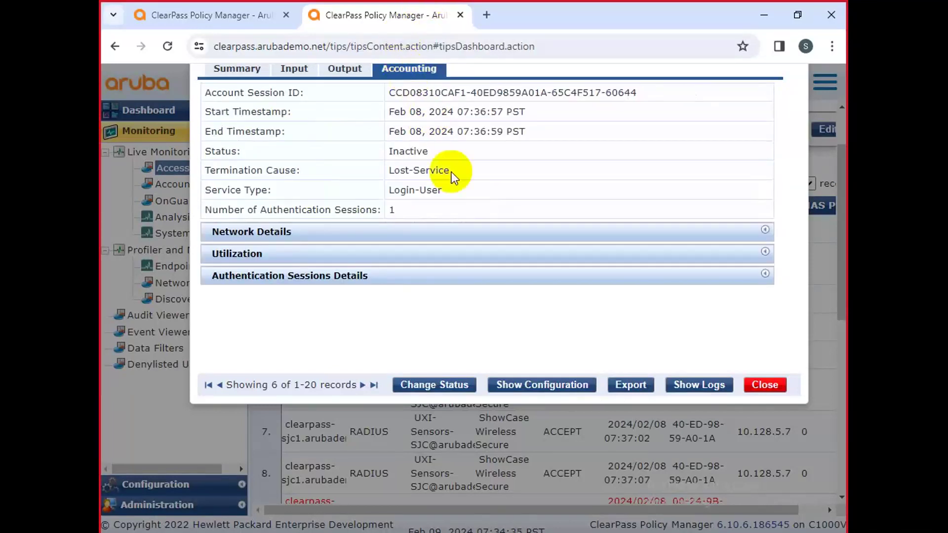
{"action": "left_click", "coordinate": [405, 232]}
{"action": "left_click_drag", "start_coordinate": [436, 279], "coordinate": [344, 278]}
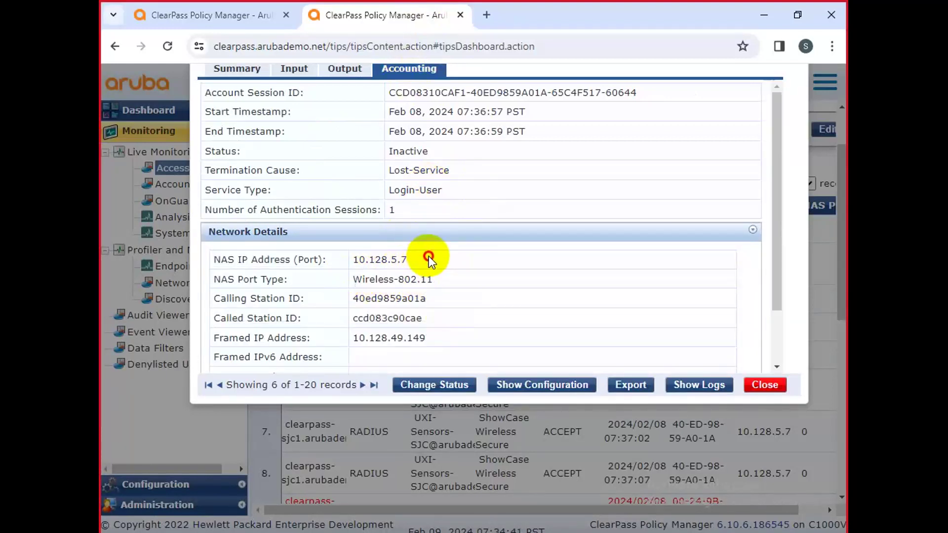
{"action": "left_click_drag", "start_coordinate": [427, 256], "coordinate": [356, 263]}
{"action": "left_click_drag", "start_coordinate": [443, 190], "coordinate": [388, 191]}
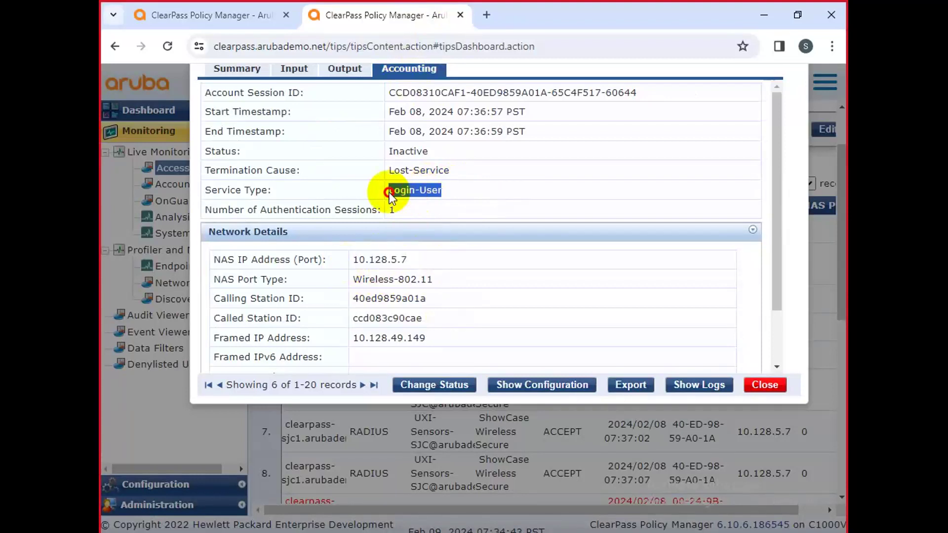
{"action": "left_click_drag", "start_coordinate": [452, 170], "coordinate": [374, 175]}
{"action": "scroll", "coordinate": [434, 182], "scroll_direction": "down", "scroll_amount": 3}
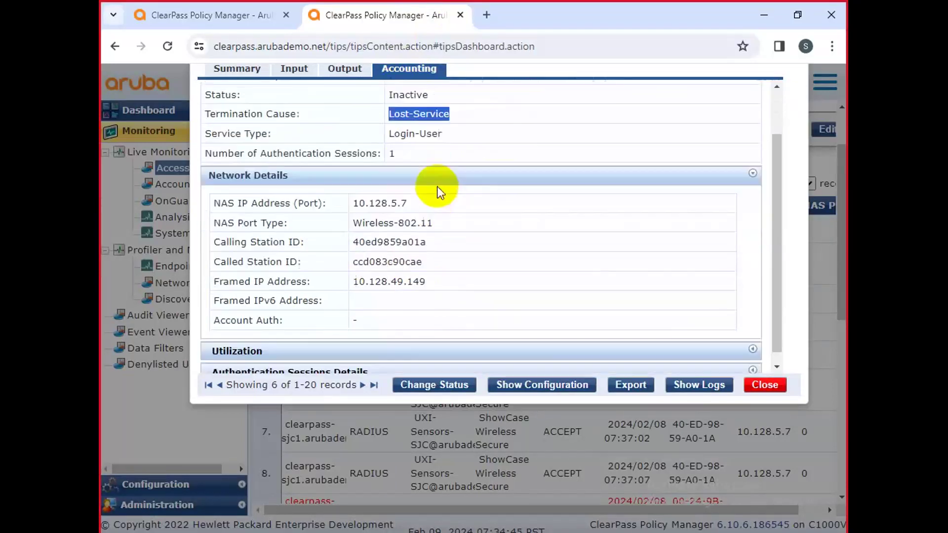
Expand the accounting record's Utilization and Authentication Sessions Details and examine their entries.
{"action": "left_click", "coordinate": [383, 336]}
{"action": "scroll", "coordinate": [412, 316], "scroll_direction": "down", "scroll_amount": 5}
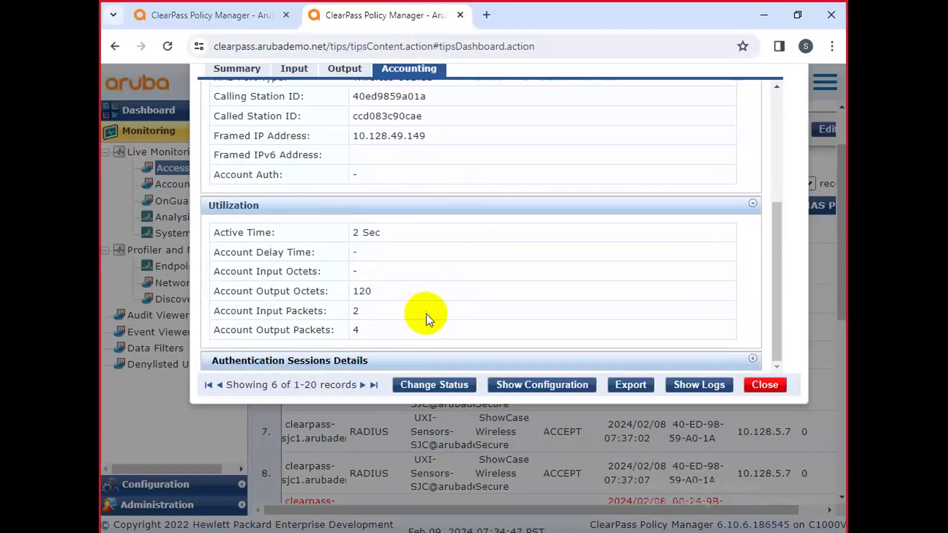
{"action": "left_click", "coordinate": [407, 365]}
{"action": "scroll", "coordinate": [434, 311], "scroll_direction": "down", "scroll_amount": 3}
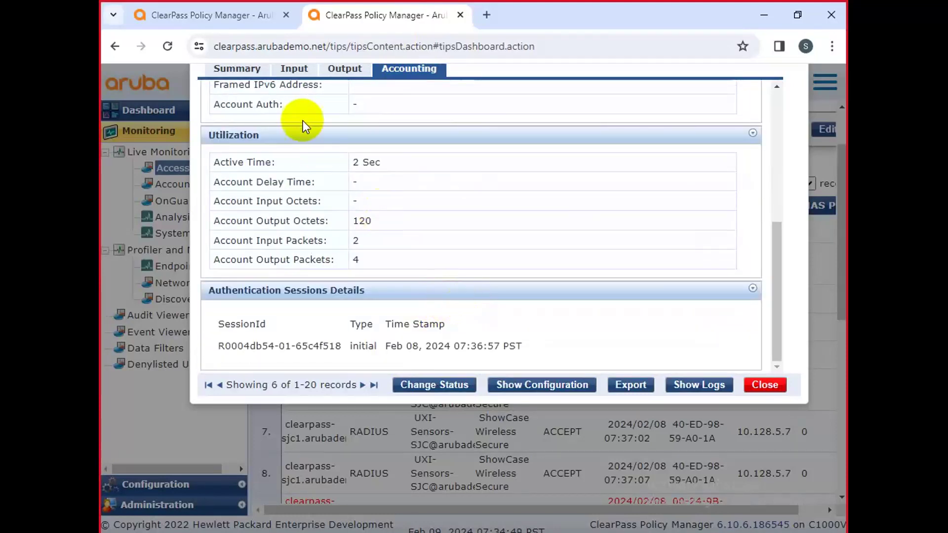
Show the request's configuration, examine its service rules and role mapping policy, and close the request details.
{"action": "left_click", "coordinate": [233, 77]}
{"action": "scroll", "coordinate": [407, 244], "scroll_direction": "up", "scroll_amount": 3}
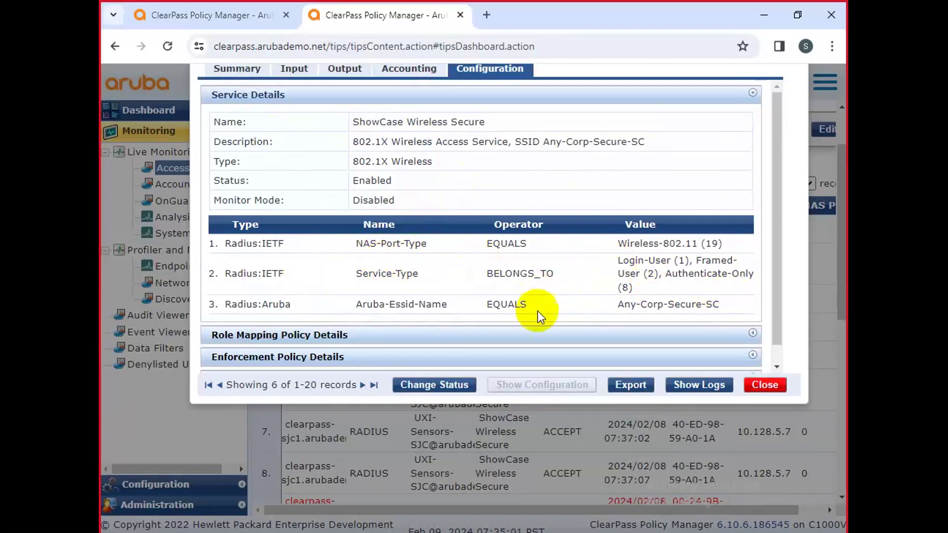
{"action": "scroll", "coordinate": [532, 282], "scroll_direction": "down", "scroll_amount": 1}
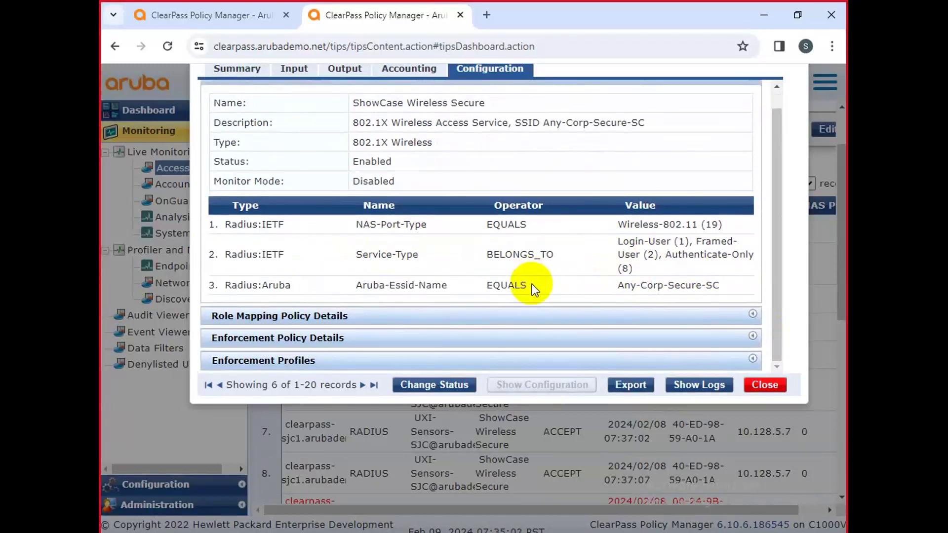
{"action": "left_click", "coordinate": [446, 319]}
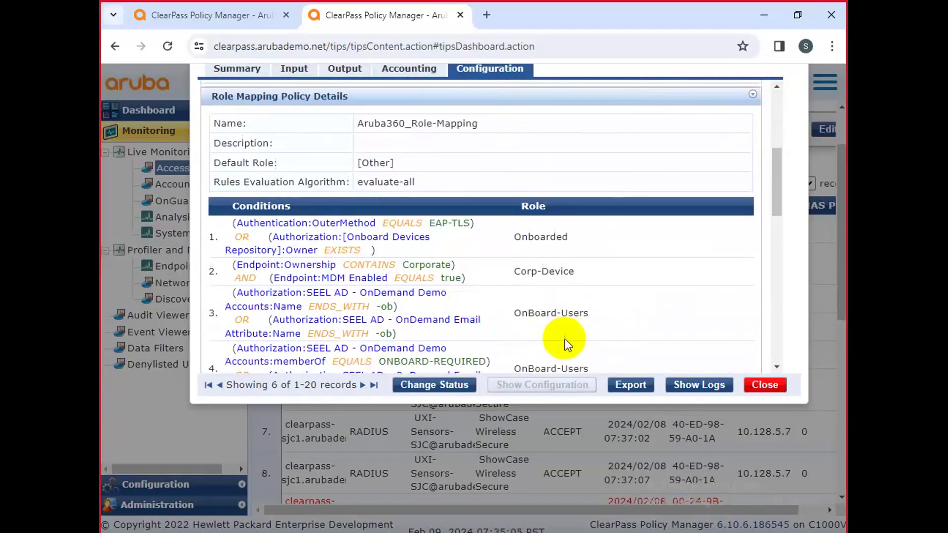
{"action": "left_click", "coordinate": [764, 385]}
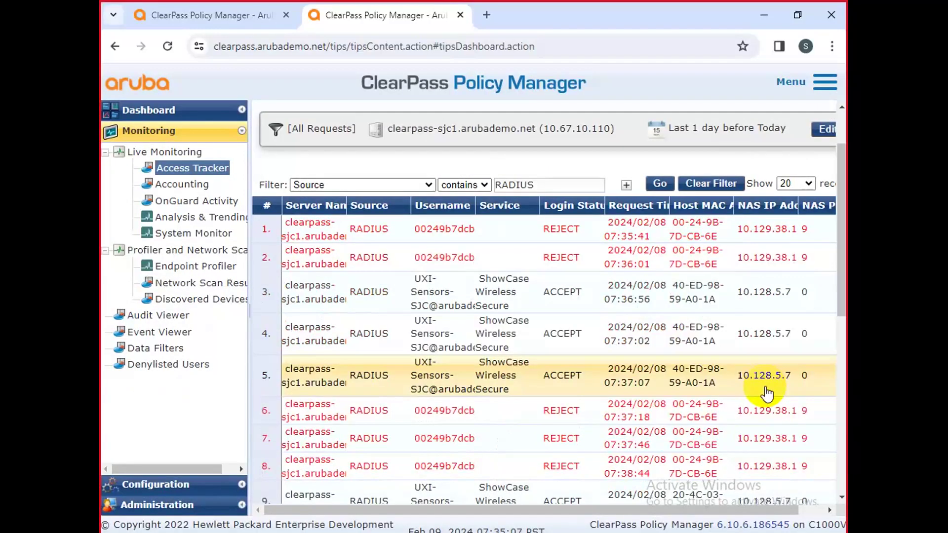
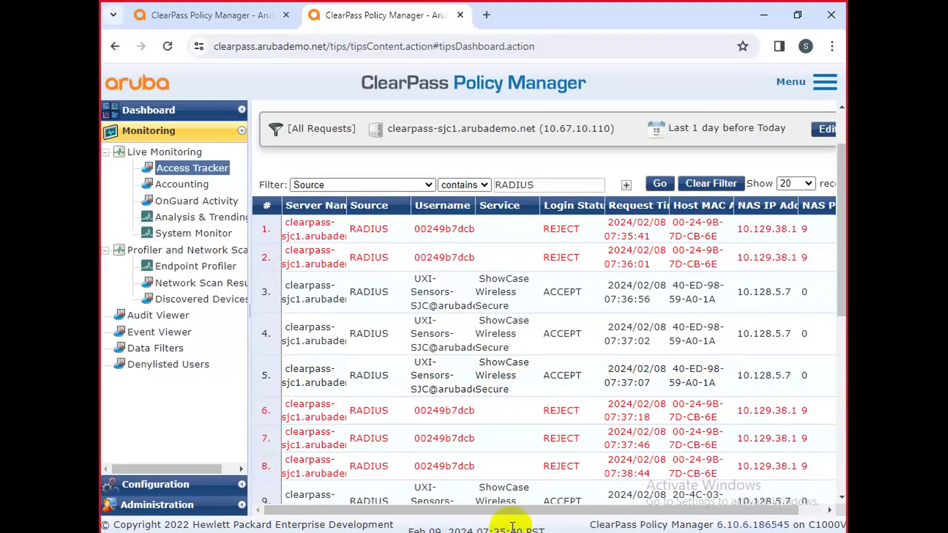
Switch to Paint and open a new blank canvas by running mspaint.
{"action": "key", "text": "alt+Tab"}
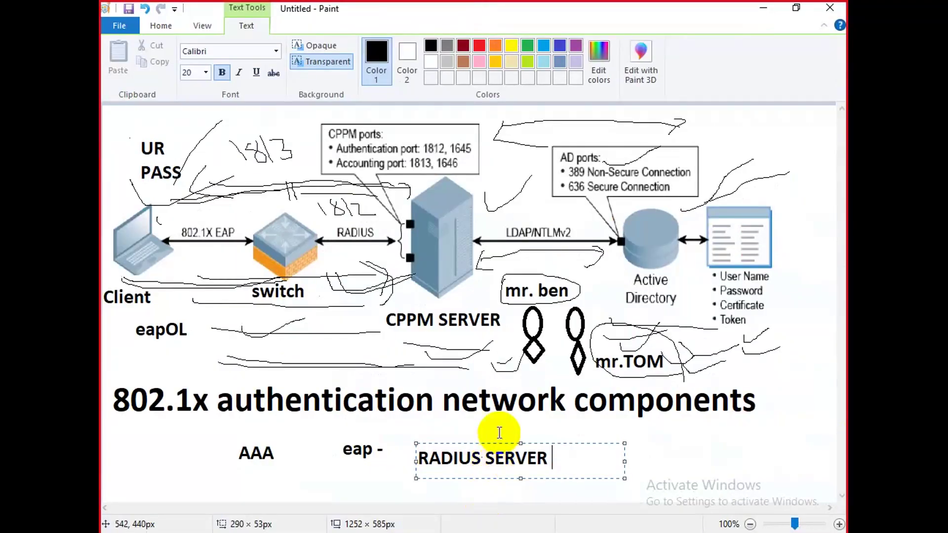
{"action": "key", "text": "super+r"}
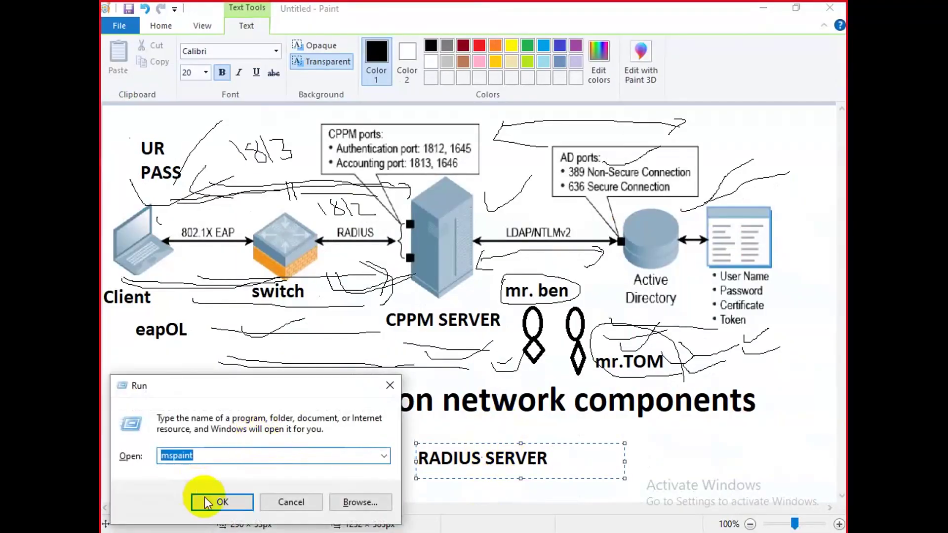
{"action": "left_click", "coordinate": [221, 504]}
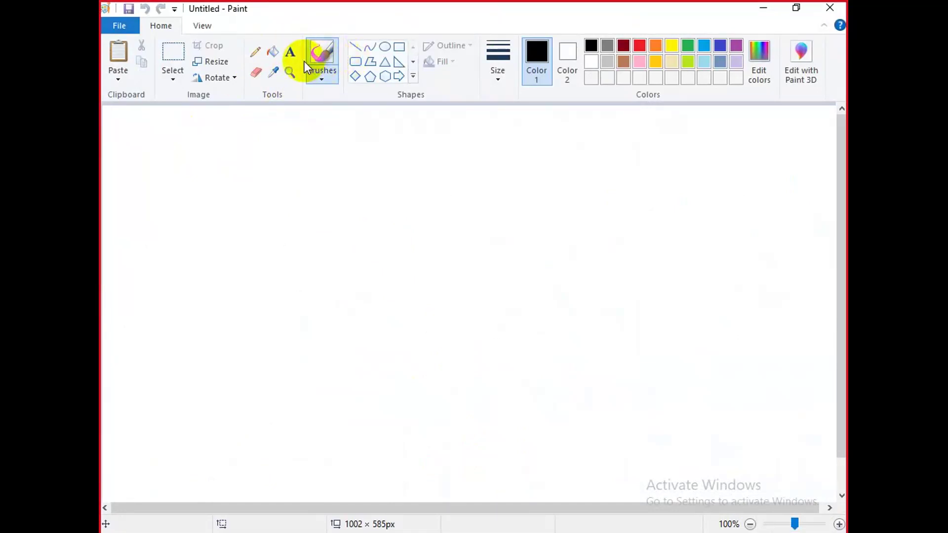
Add the bold heading "Service policy flow" in the canvas's upper-left area, in a text box about 244 × 62 px.
{"action": "left_click", "coordinate": [290, 51]}
{"action": "left_click", "coordinate": [131, 130]}
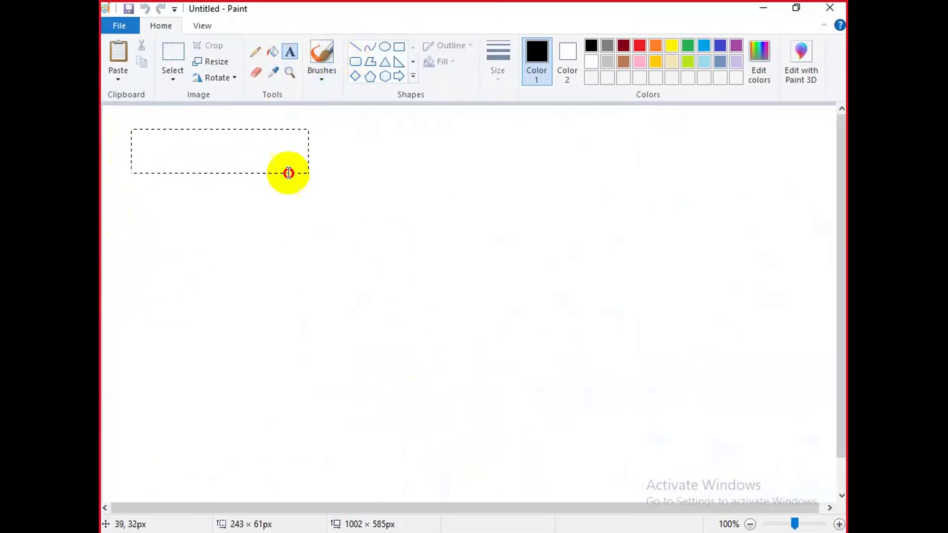
{"action": "left_click_drag", "start_coordinate": [289, 172], "coordinate": [289, 174]}
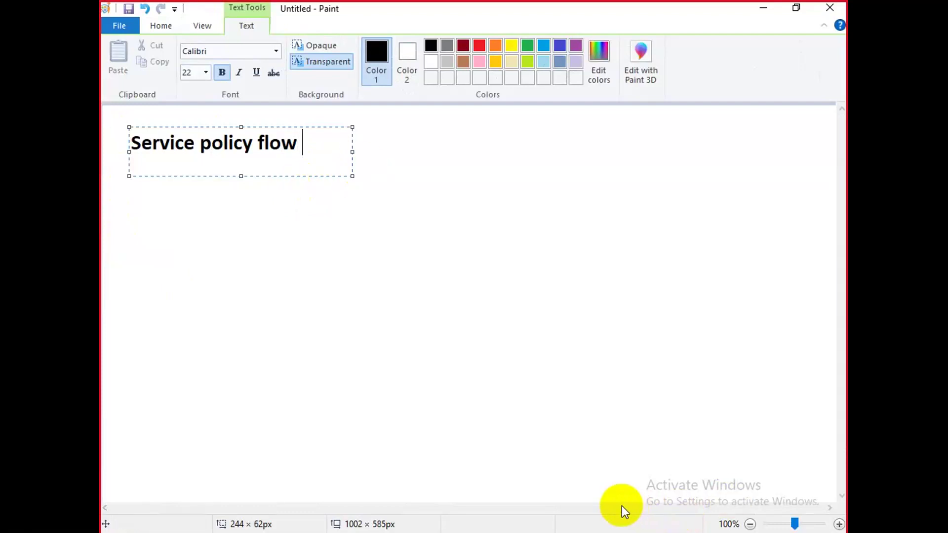
{"action": "left_click", "coordinate": [378, 359]}
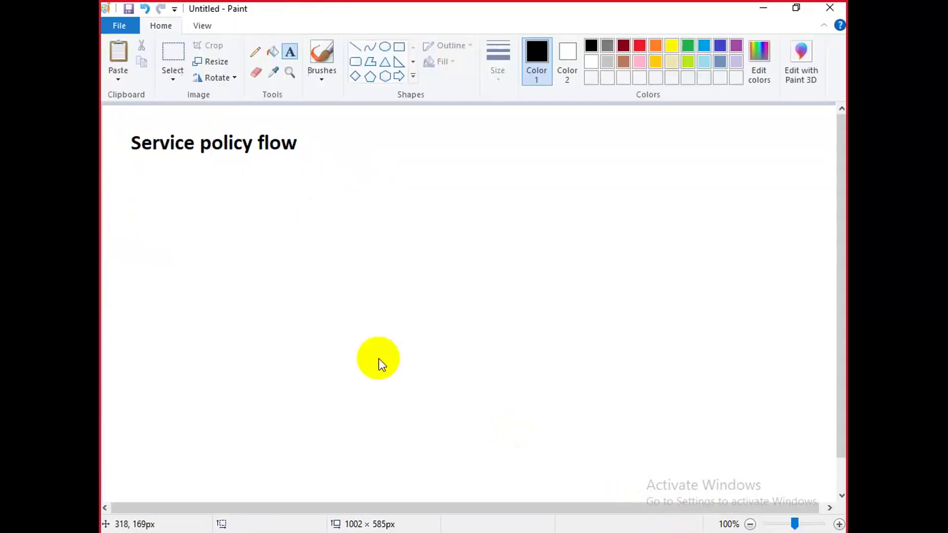
Draw seven black rectangle outlines, each about 50 to 70 px high, staggered across the canvas beside and below the heading.
{"action": "left_click", "coordinate": [399, 46]}
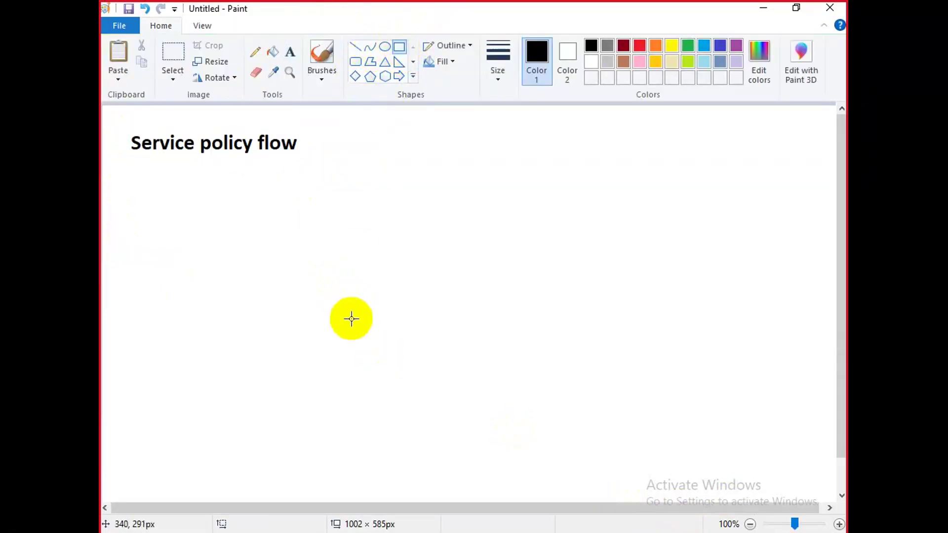
{"action": "mouse_move", "coordinate": [325, 129]}
{"action": "left_mouse_down"}
{"action": "mouse_move", "coordinate": [406, 157]}
{"action": "mouse_move", "coordinate": [526, 171]}
{"action": "mouse_move", "coordinate": [527, 197]}
{"action": "mouse_move", "coordinate": [709, 221]}
{"action": "left_mouse_up"}
{"action": "left_click_drag", "start_coordinate": [185, 224], "coordinate": [437, 271]}
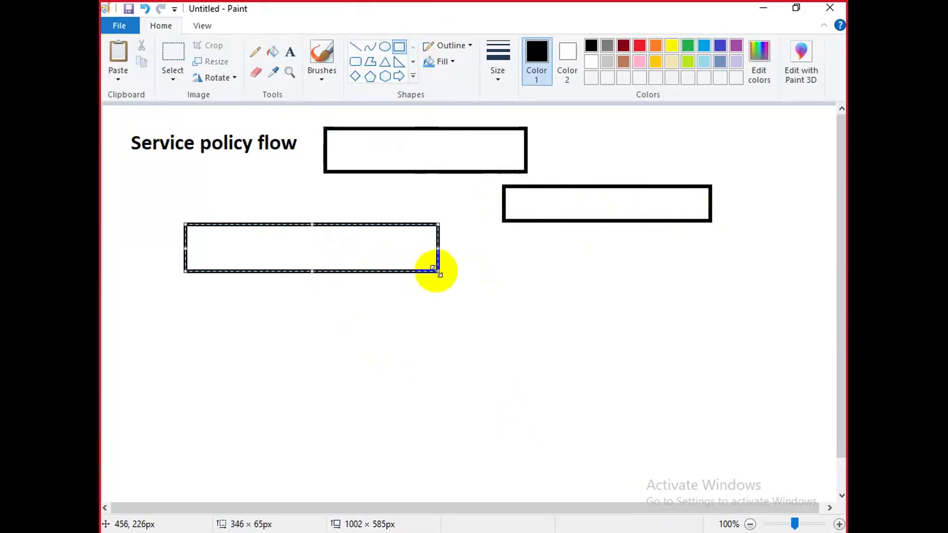
{"action": "left_click_drag", "start_coordinate": [499, 265], "coordinate": [793, 314]}
{"action": "left_click_drag", "start_coordinate": [143, 307], "coordinate": [448, 351]}
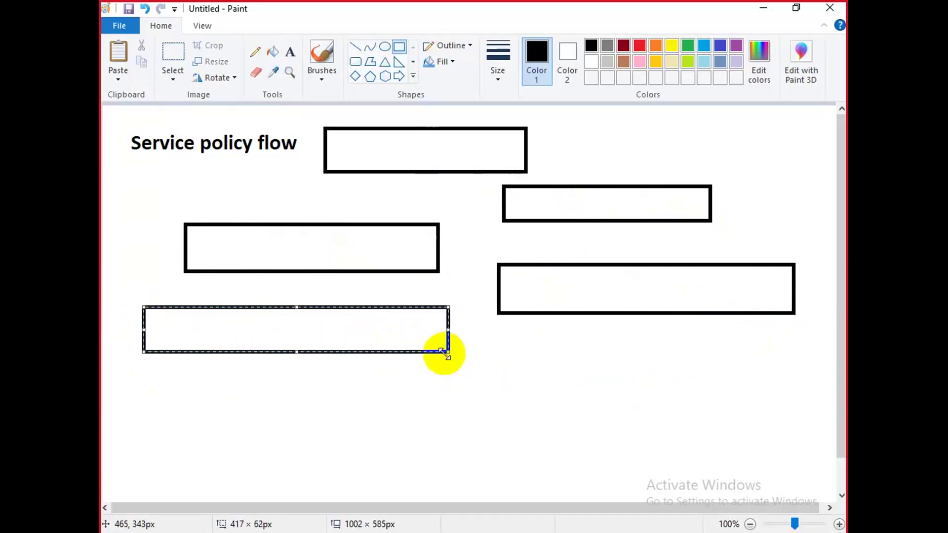
{"action": "left_click_drag", "start_coordinate": [535, 369], "coordinate": [824, 403]}
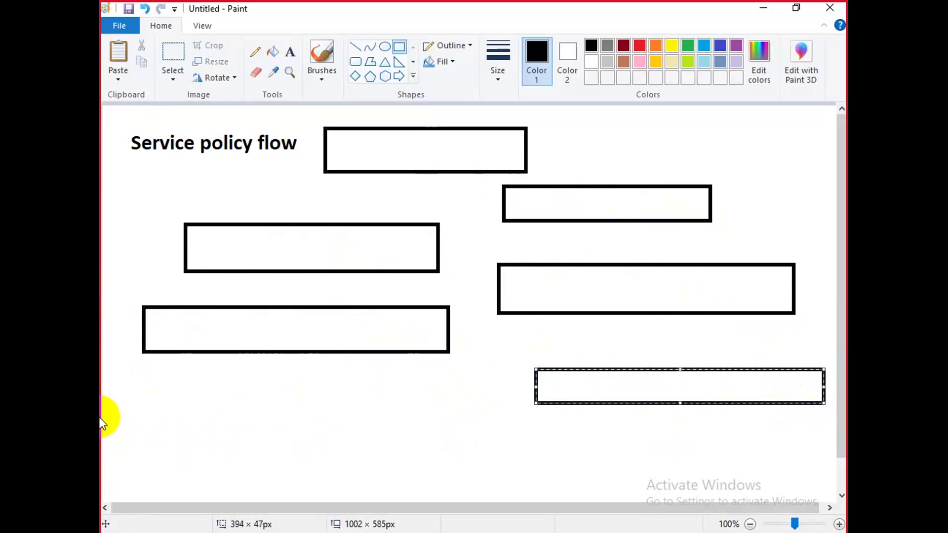
{"action": "left_click_drag", "start_coordinate": [103, 416], "coordinate": [479, 465]}
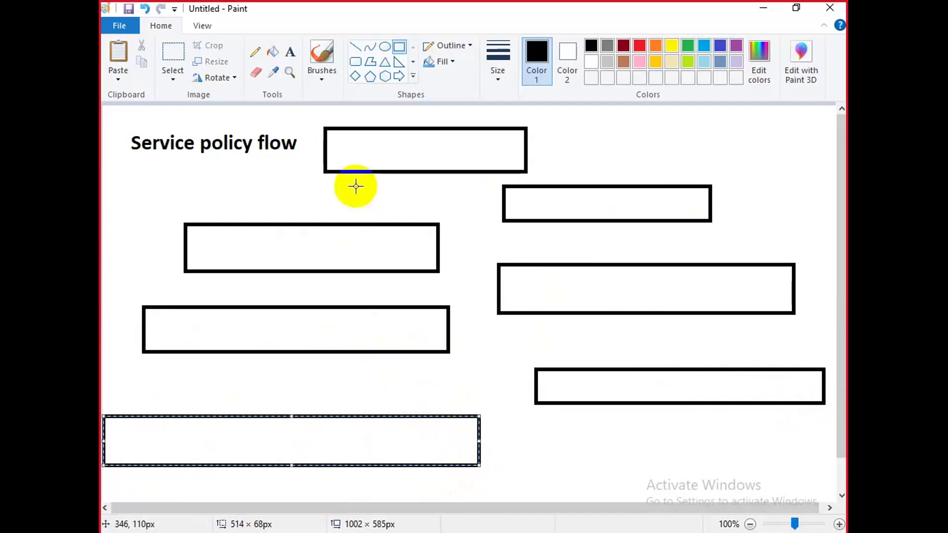
Number the four upper boxes 1 to 4 in staggered order, adding each bold digit beside its box's left edge.
{"action": "left_click", "coordinate": [290, 51]}
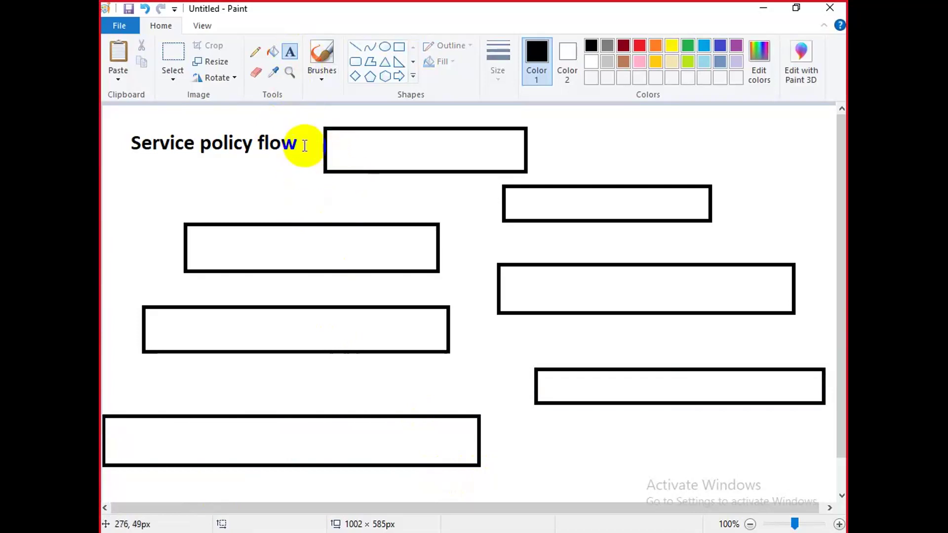
{"action": "left_click_drag", "start_coordinate": [303, 132], "coordinate": [317, 144]}
{"action": "type", "text": "1"}
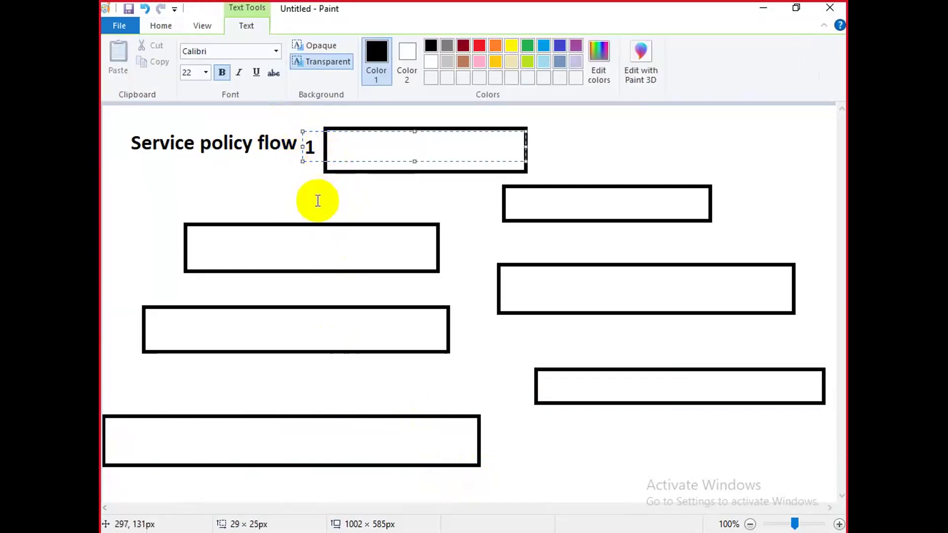
{"action": "left_click_drag", "start_coordinate": [480, 197], "coordinate": [495, 226]}
{"action": "type", "text": "2"}
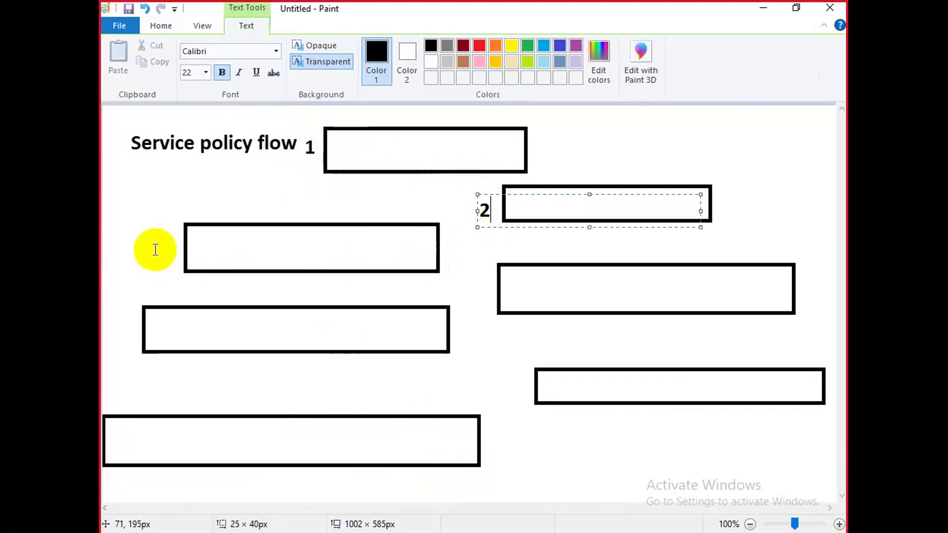
{"action": "left_click_drag", "start_coordinate": [118, 217], "coordinate": [178, 252]}
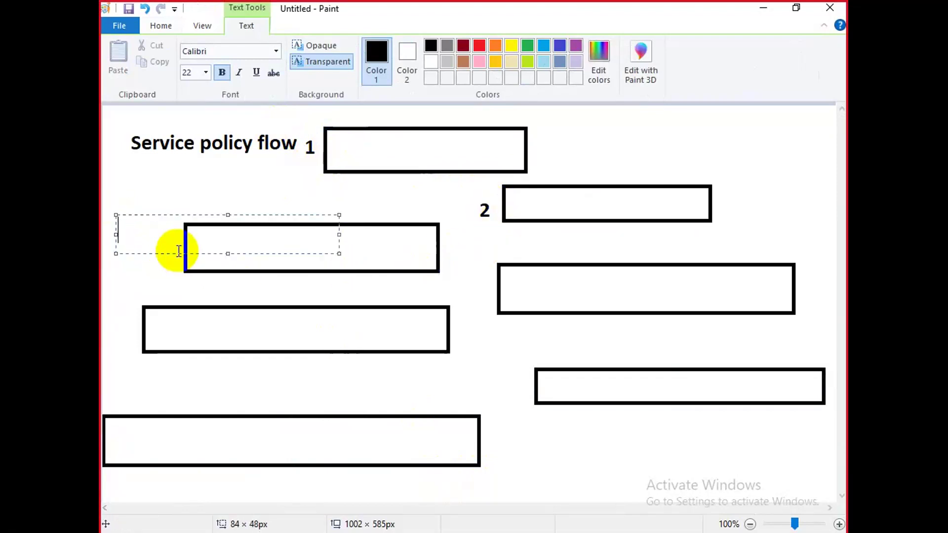
{"action": "type", "text": "3"}
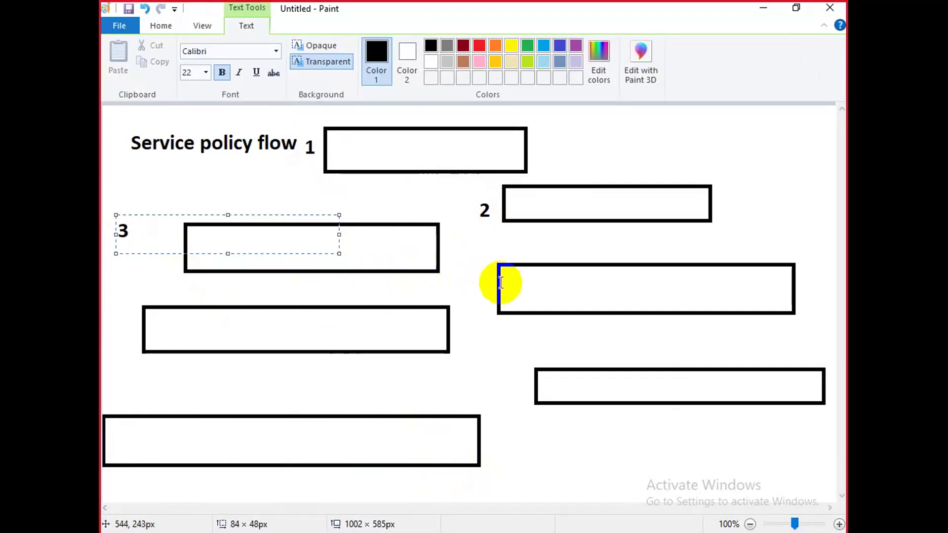
{"action": "left_click_drag", "start_coordinate": [470, 276], "coordinate": [495, 304]}
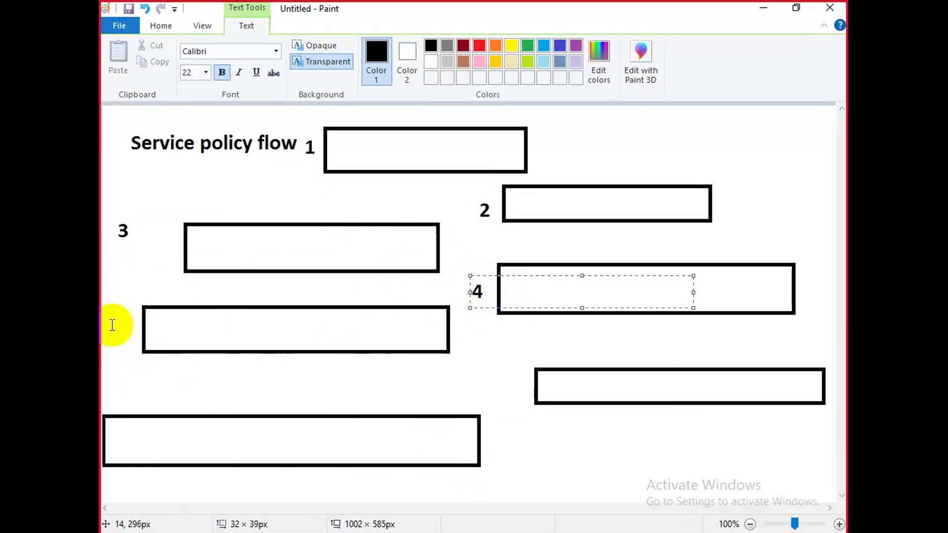
Number the remaining boxes, placing 5 and 6 beside the left edges of theirs and 7 inside the lowest box.
{"action": "left_click_drag", "start_coordinate": [112, 321], "coordinate": [141, 352]}
{"action": "type", "text": "5"}
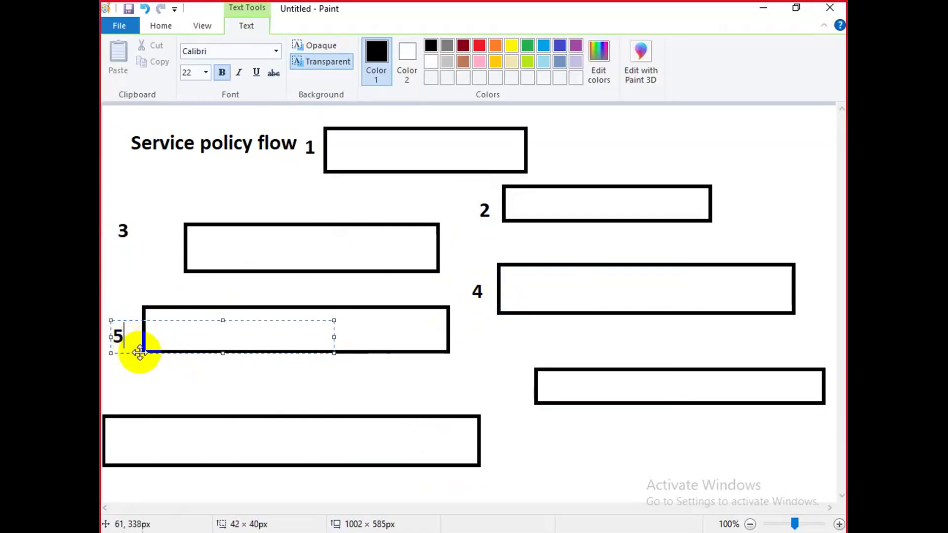
{"action": "left_click", "coordinate": [499, 375]}
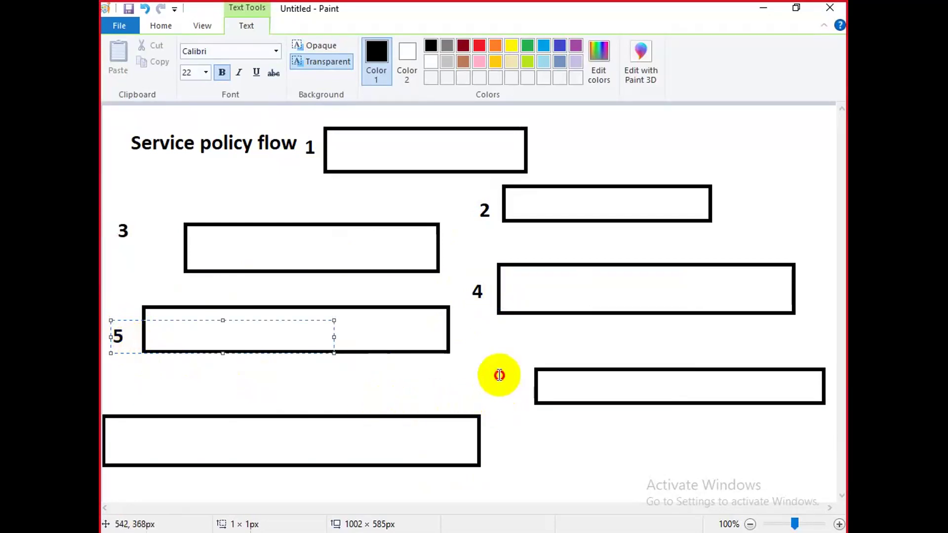
{"action": "left_click_drag", "start_coordinate": [499, 375], "coordinate": [522, 393]}
{"action": "type", "text": "5"}
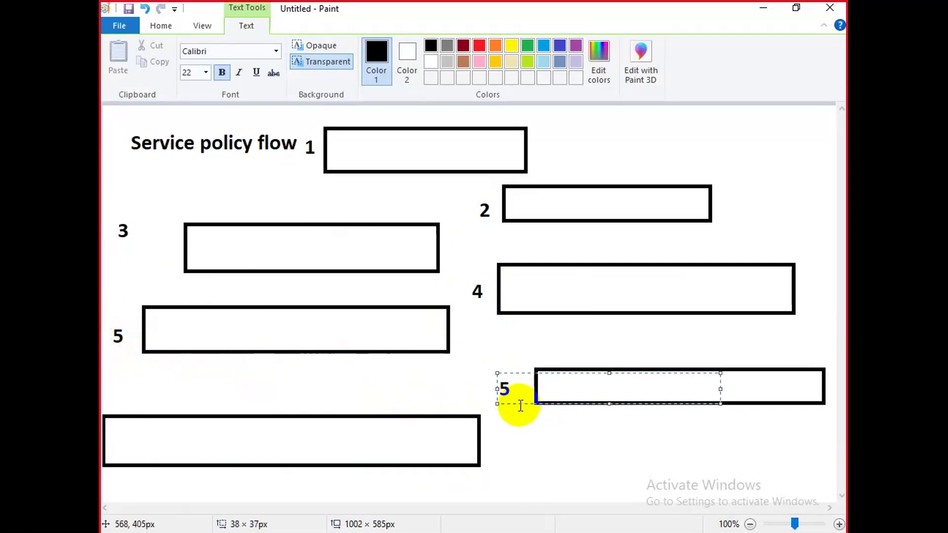
{"action": "key", "text": "BackSpace"}
{"action": "type", "text": "6"}
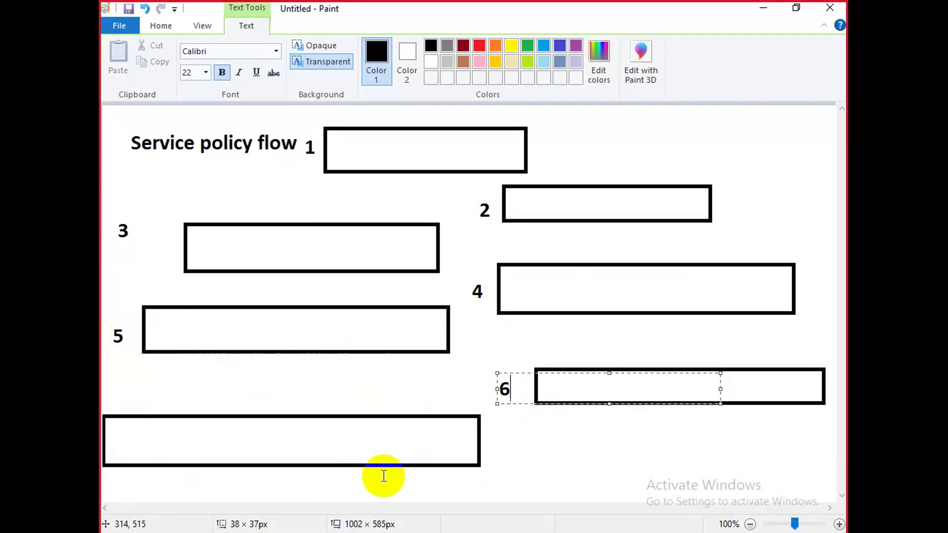
{"action": "left_click_drag", "start_coordinate": [111, 431], "coordinate": [128, 443]}
{"action": "type", "text": "7"}
{"action": "left_click", "coordinate": [514, 481]}
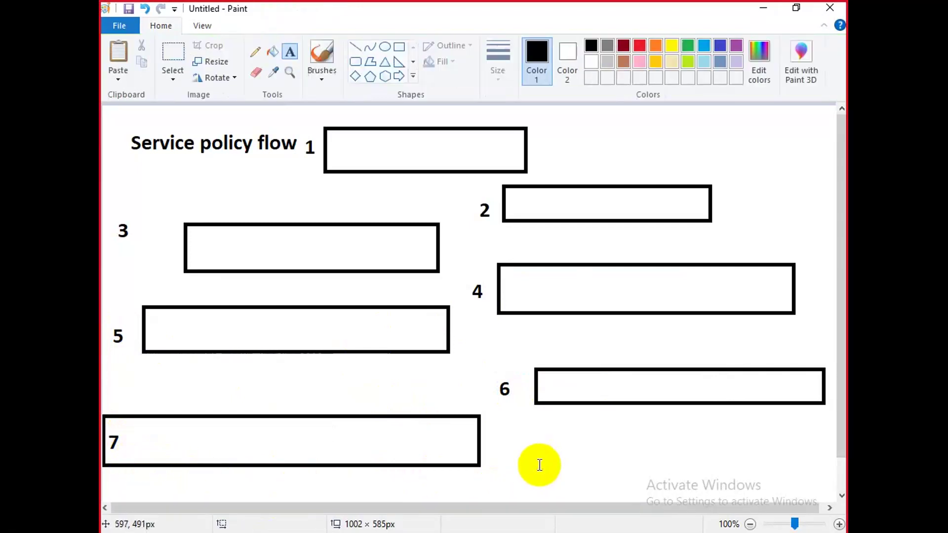
Label box 1 "Radius access request" in a text box about 219 × 42 px, and shift the text to fit the outline.
{"action": "left_click", "coordinate": [290, 52]}
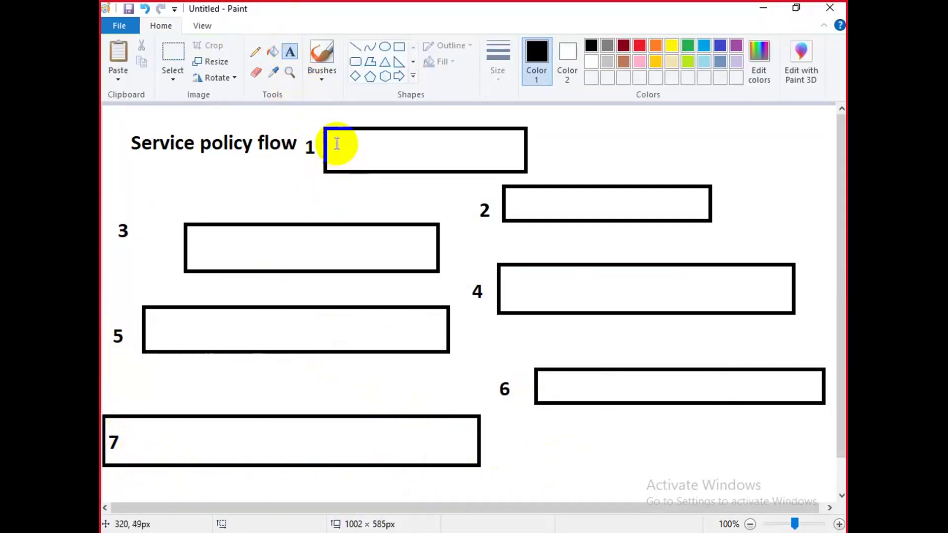
{"action": "left_click_drag", "start_coordinate": [336, 142], "coordinate": [496, 172]}
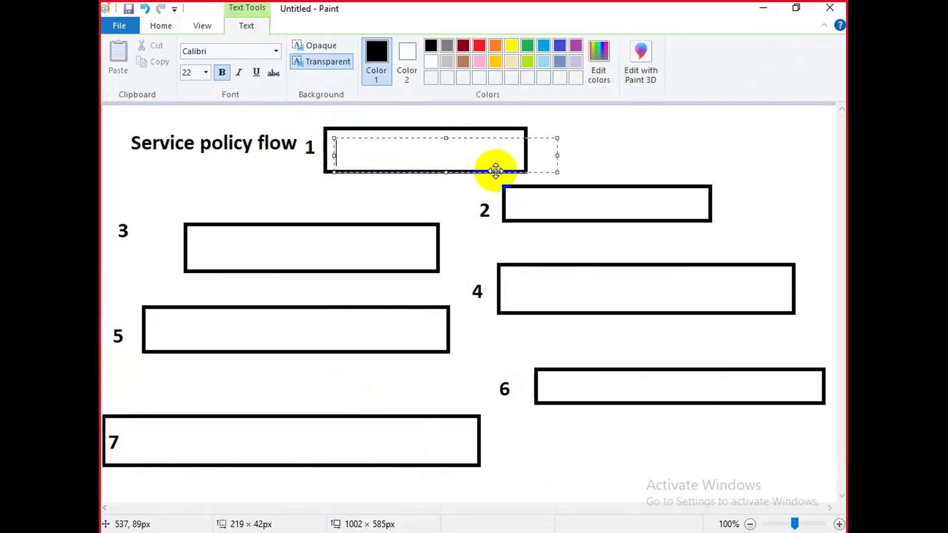
{"action": "type", "text": "Radi"}
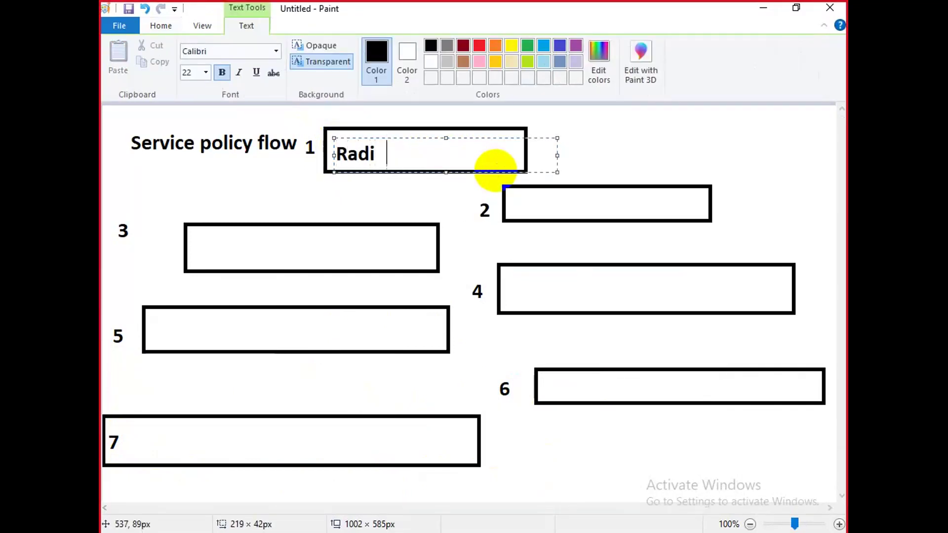
{"action": "type", "text": "us access request"}
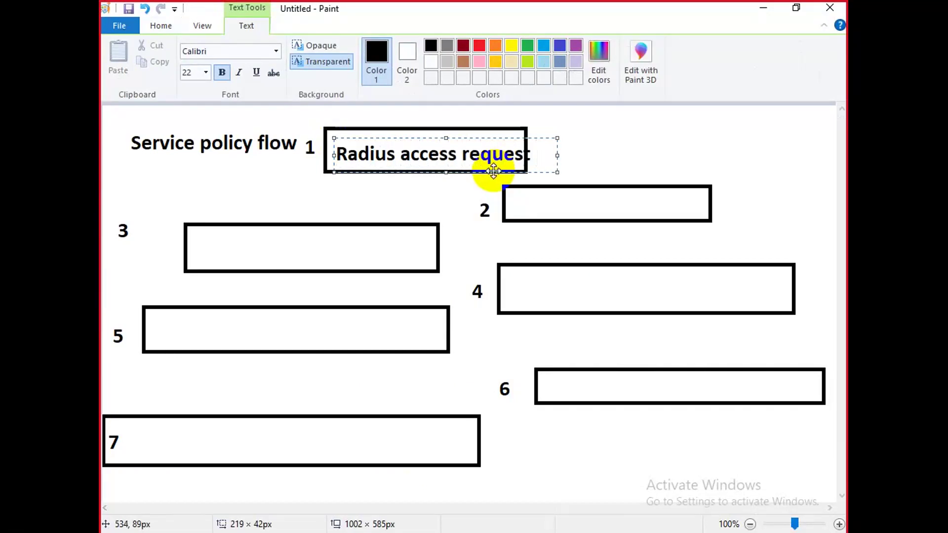
{"action": "left_click_drag", "start_coordinate": [414, 136], "coordinate": [407, 131]}
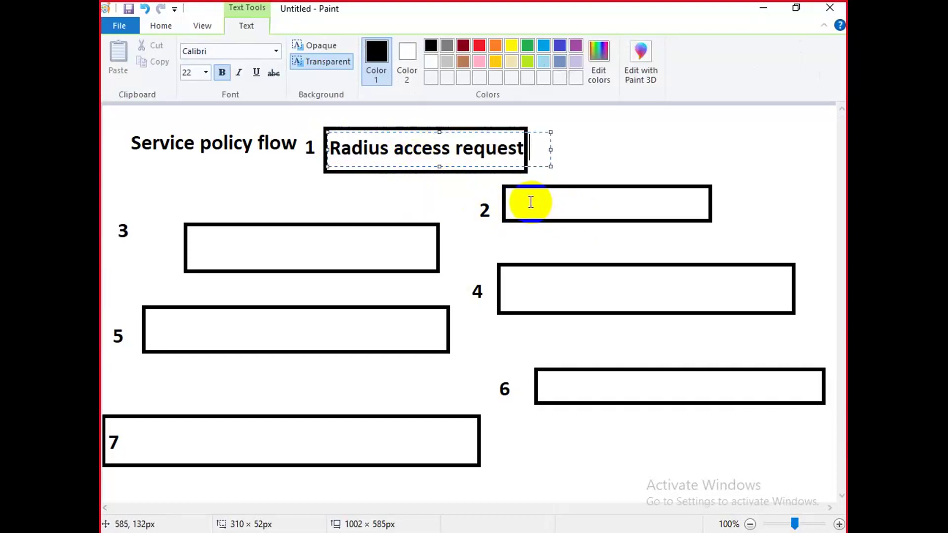
Label box 2 "Service categorization" in a text box about 190 × 38 px.
{"action": "left_click_drag", "start_coordinate": [512, 189], "coordinate": [648, 217]}
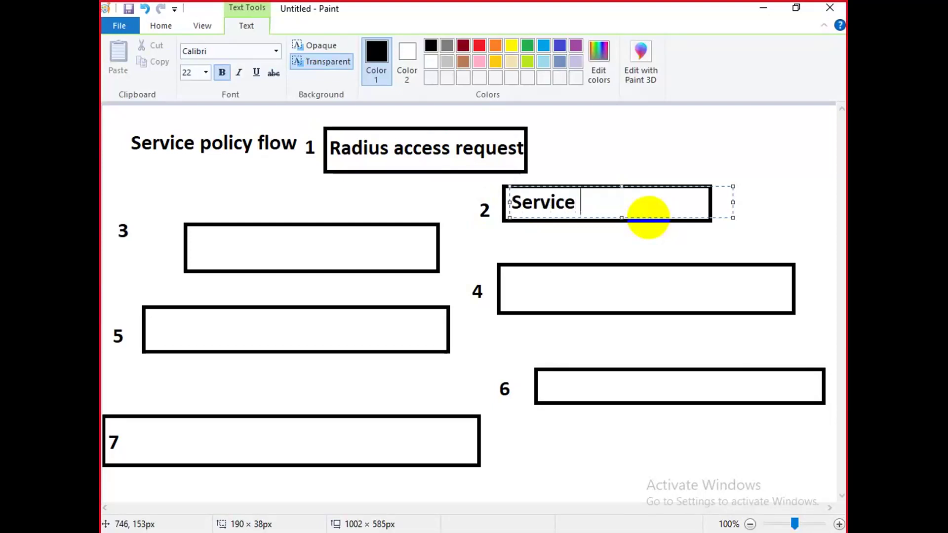
{"action": "type", "text": "Service cate"}
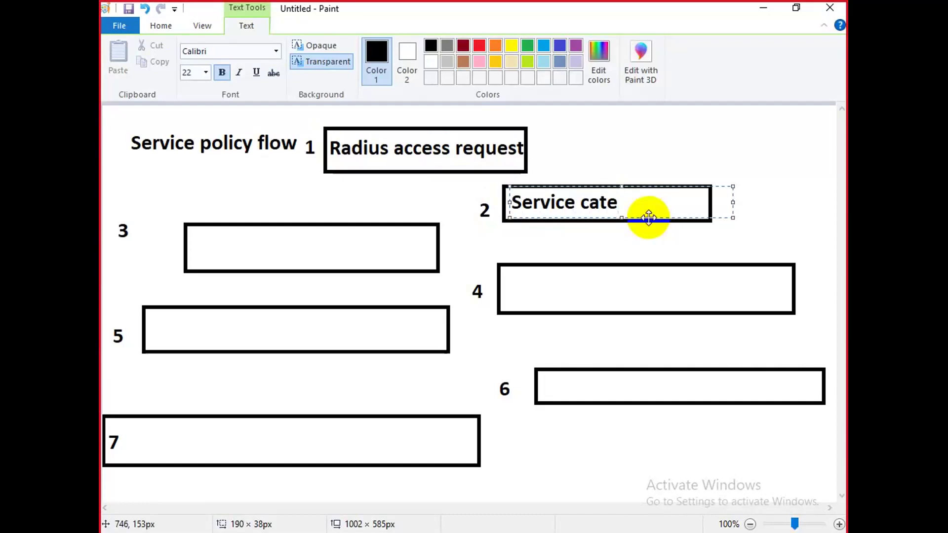
{"action": "type", "text": "gorix"}
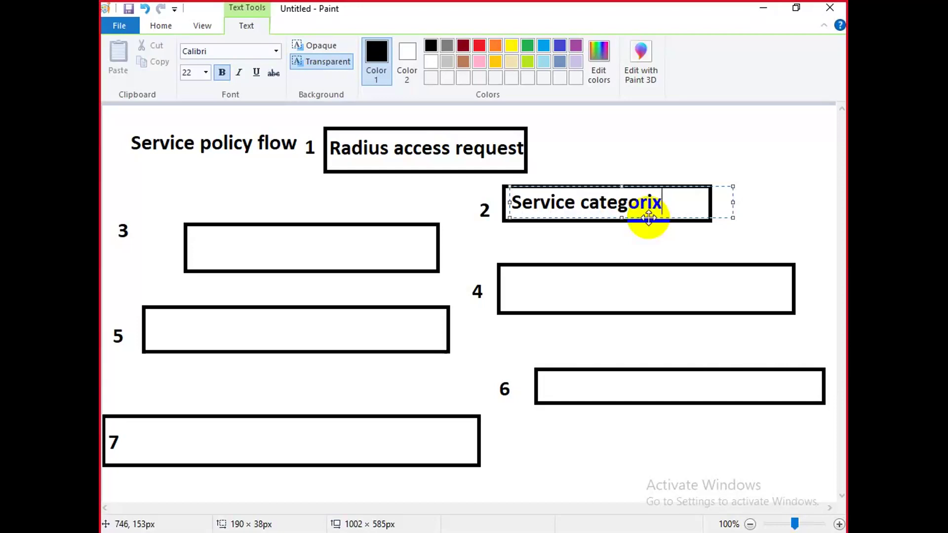
{"action": "type", "text": "tion"}
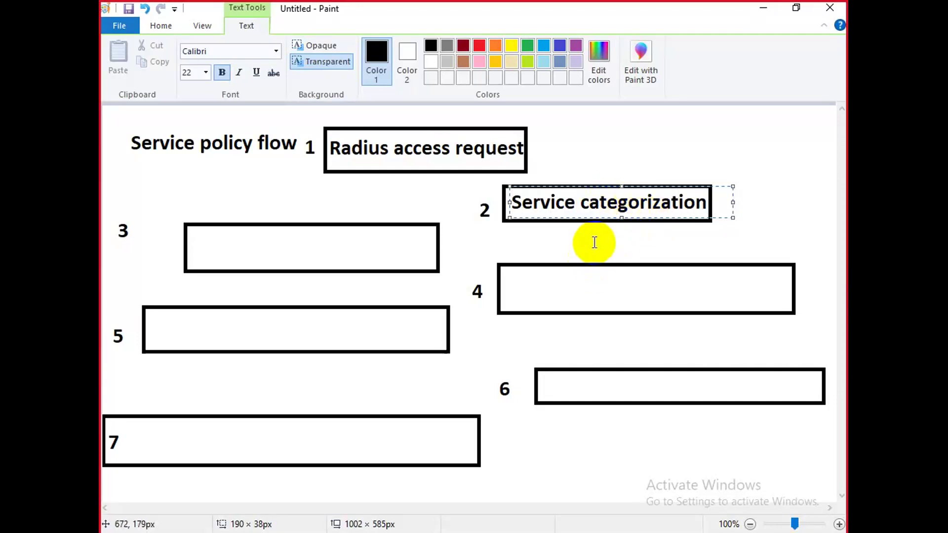
{"action": "left_click", "coordinate": [605, 152]}
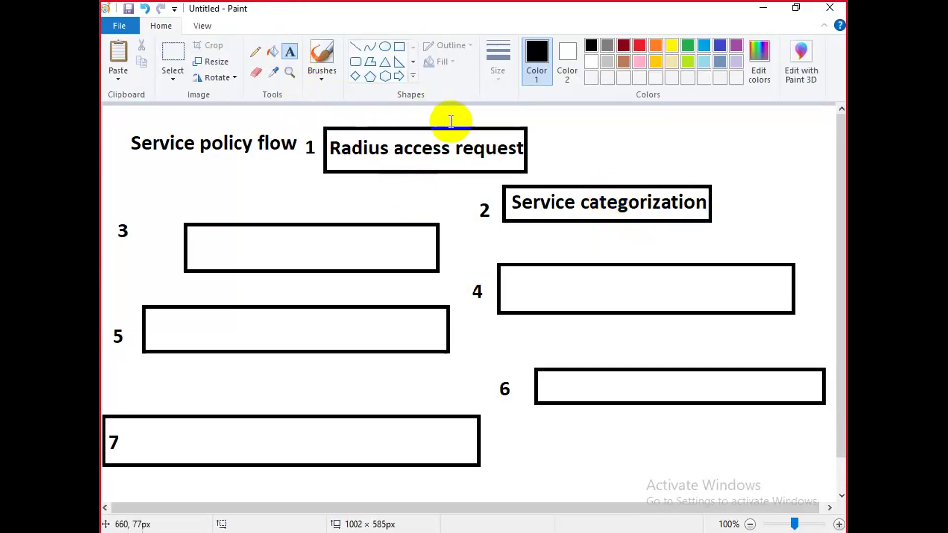
Add the note "WEb / MAC" to the right of box 1, in a text box about 99 × 30 px.
{"action": "left_click_drag", "start_coordinate": [537, 119], "coordinate": [606, 145]}
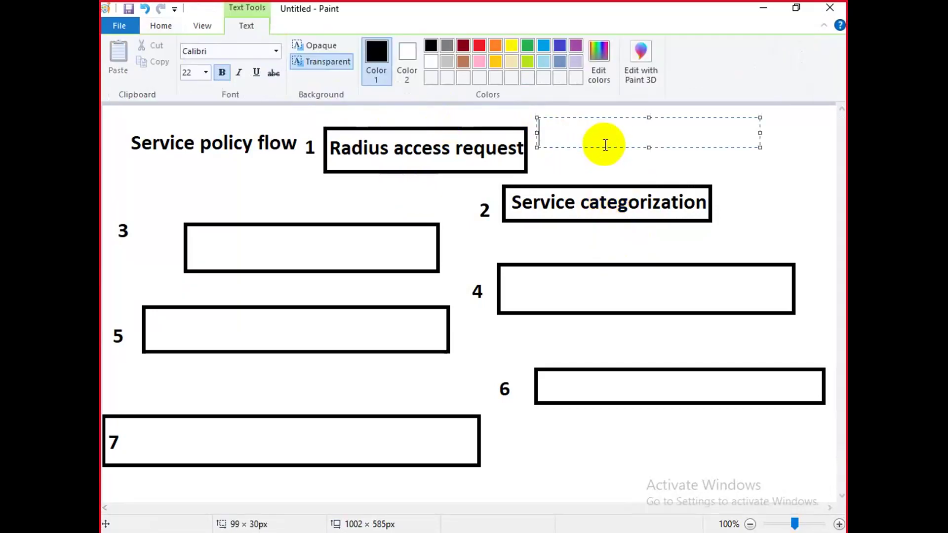
{"action": "type", "text": "WEb"}
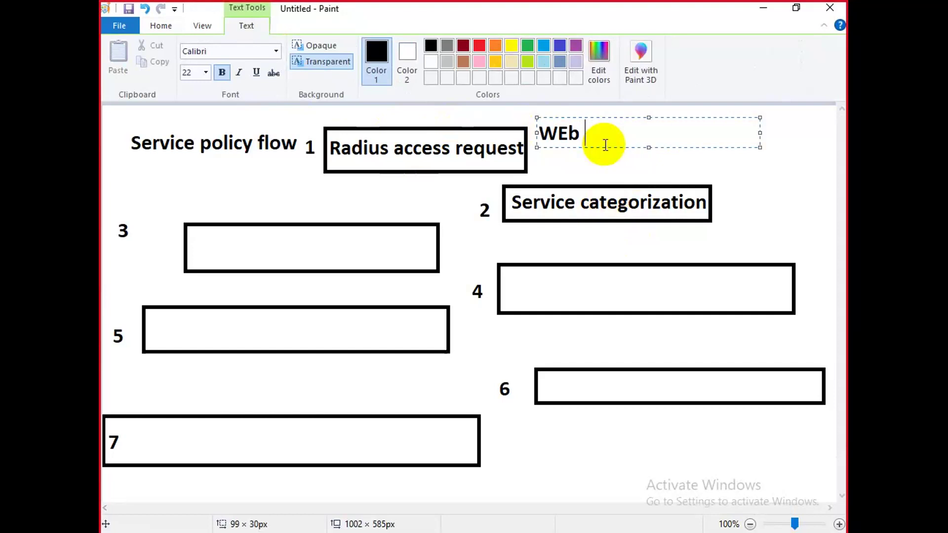
{"action": "type", "text": " / MAC"}
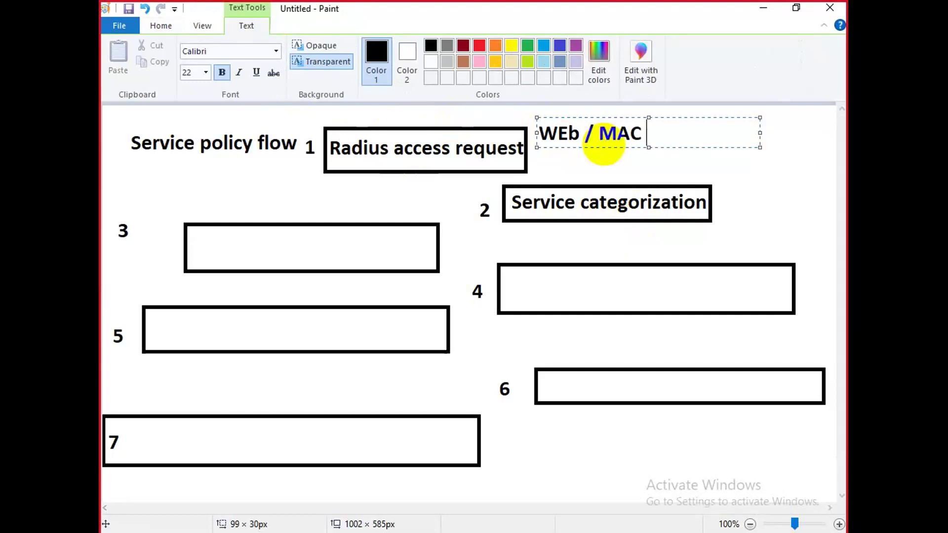